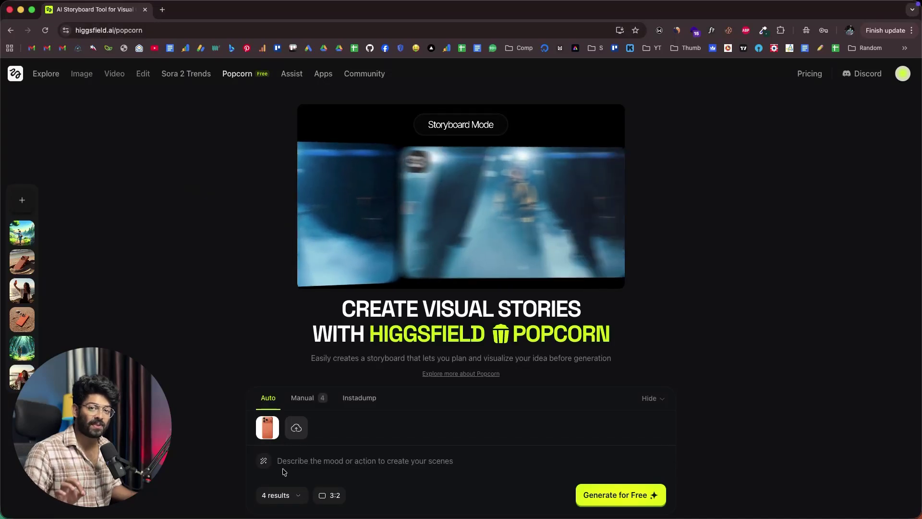
Step: Remove the orange phone thumbnail from the Auto panel's upload row
click(278, 418)
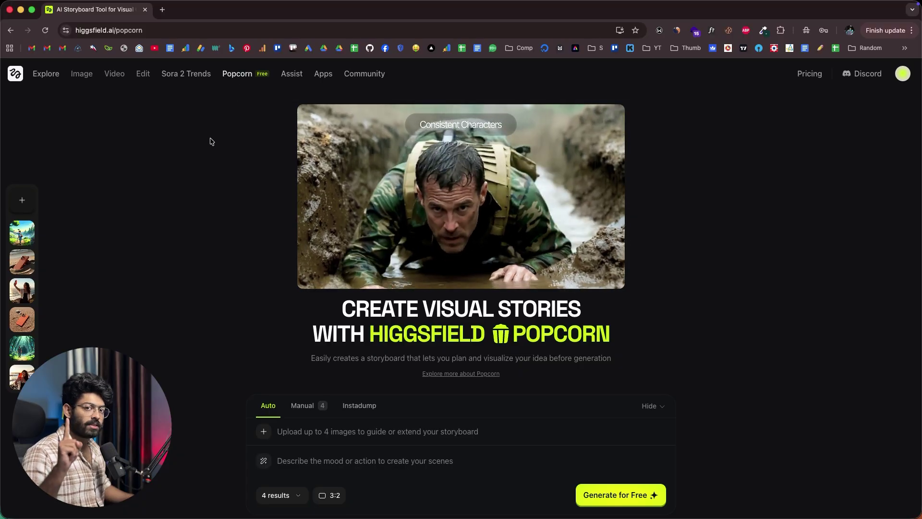
click(97, 31)
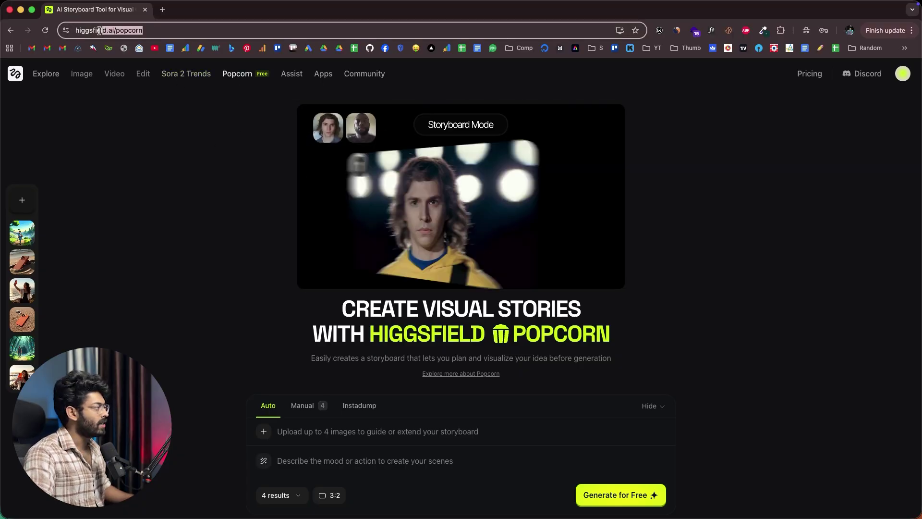
mouse_move(115, 74)
click(266, 177)
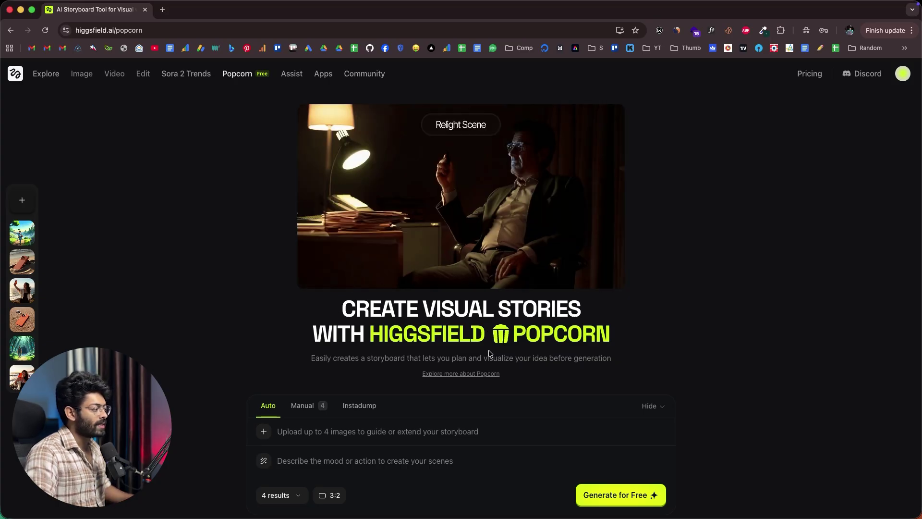
drag(326, 362, 475, 360)
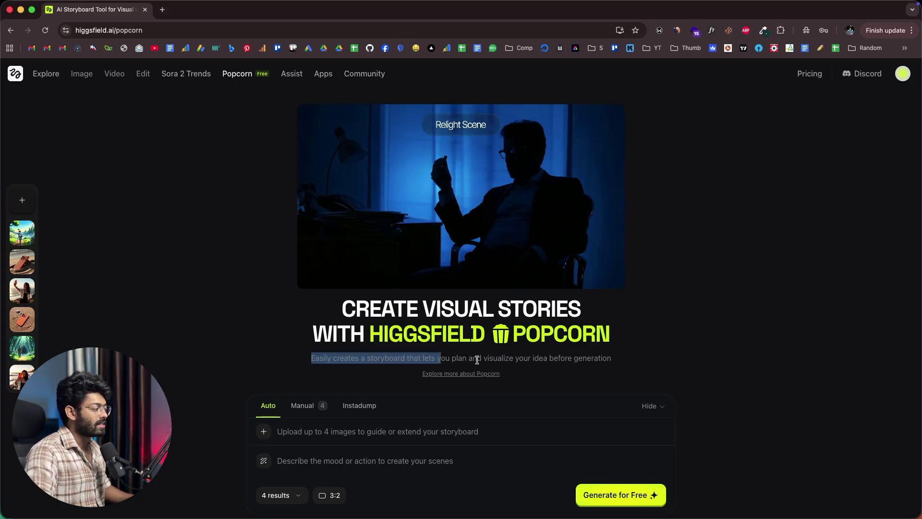
click(549, 370)
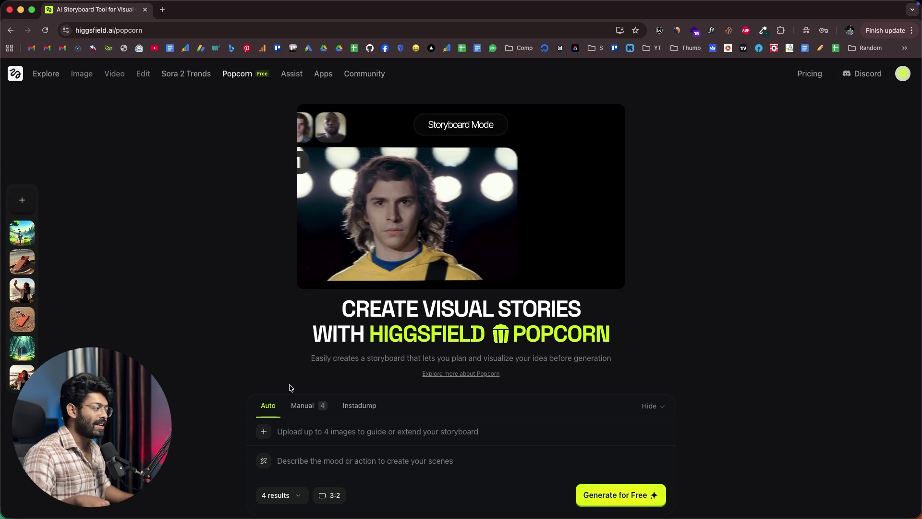
click(361, 405)
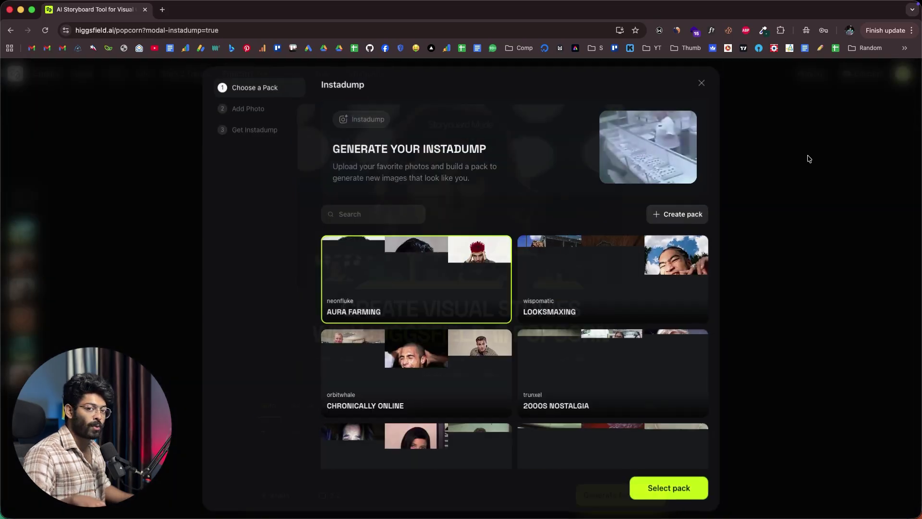
click(806, 157)
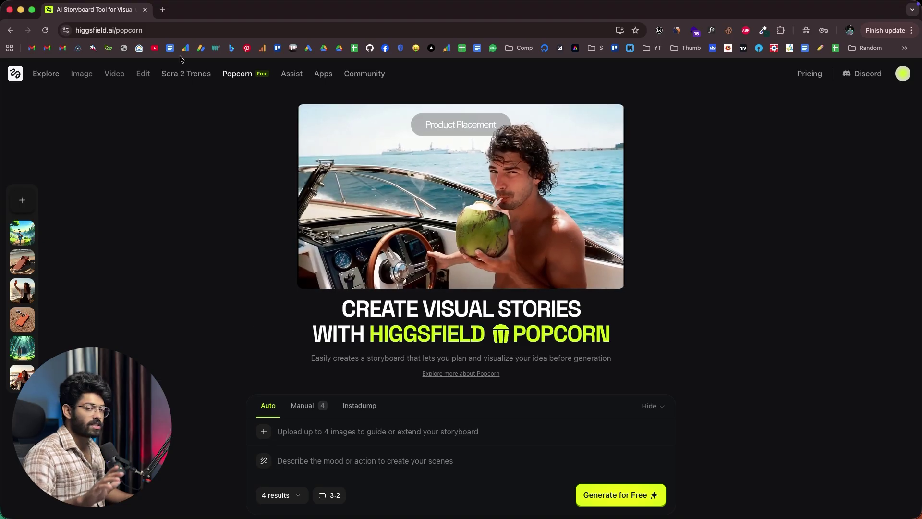
click(163, 29)
click(162, 184)
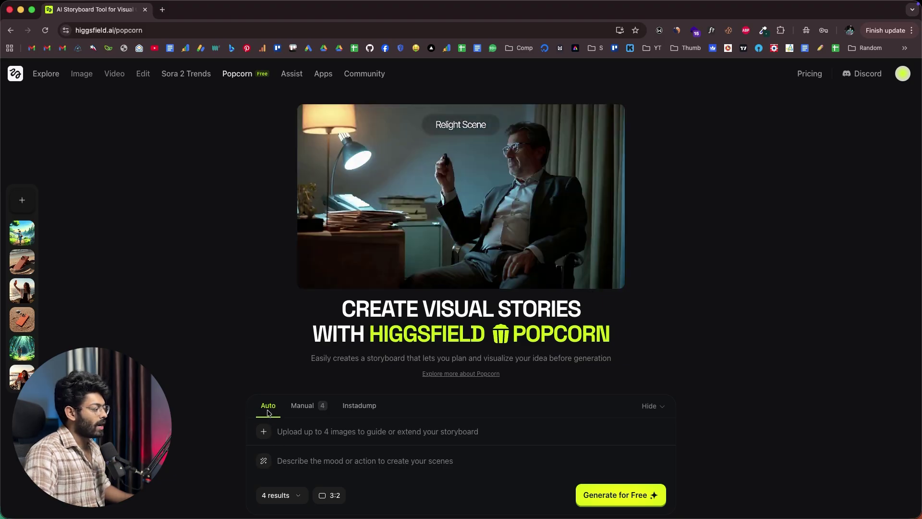
click(300, 407)
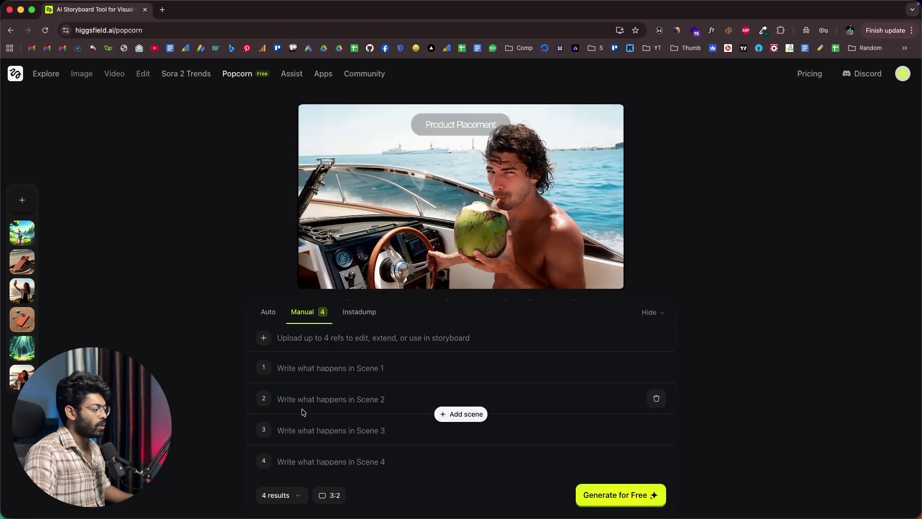
click(268, 313)
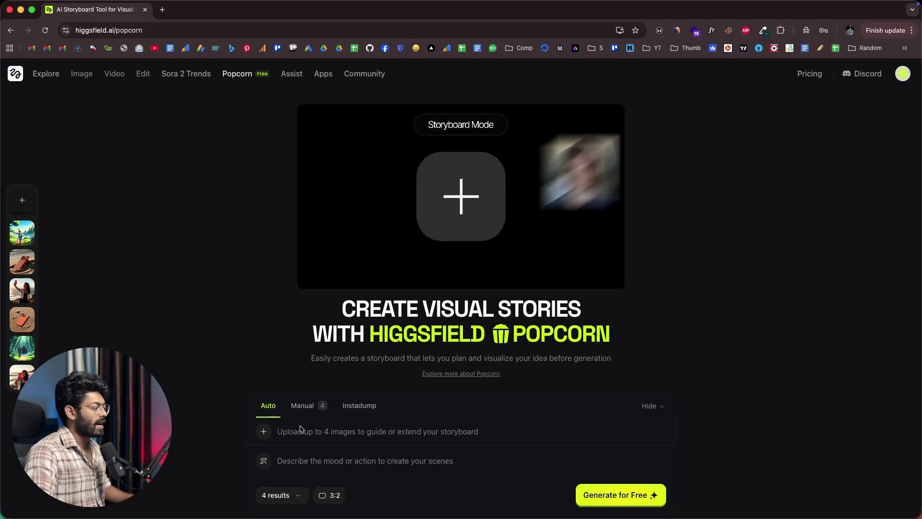
click(363, 406)
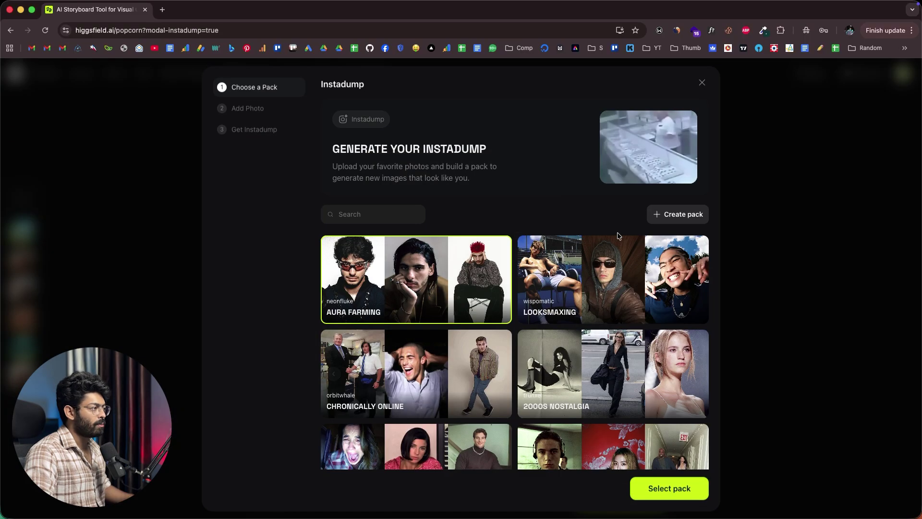
click(702, 83)
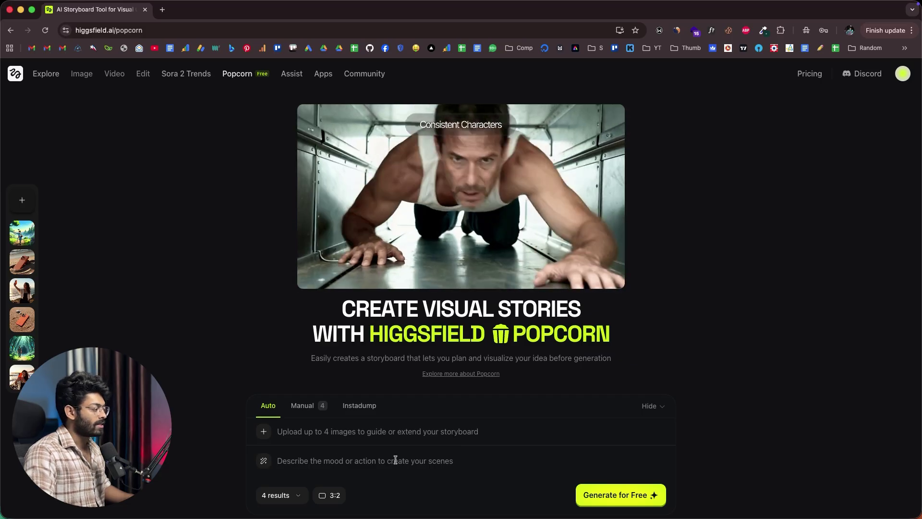
Step: Check the 4-results and 3:2 aspect ratio menus, then switch to Manual mode and back to Auto
click(278, 495)
click(333, 495)
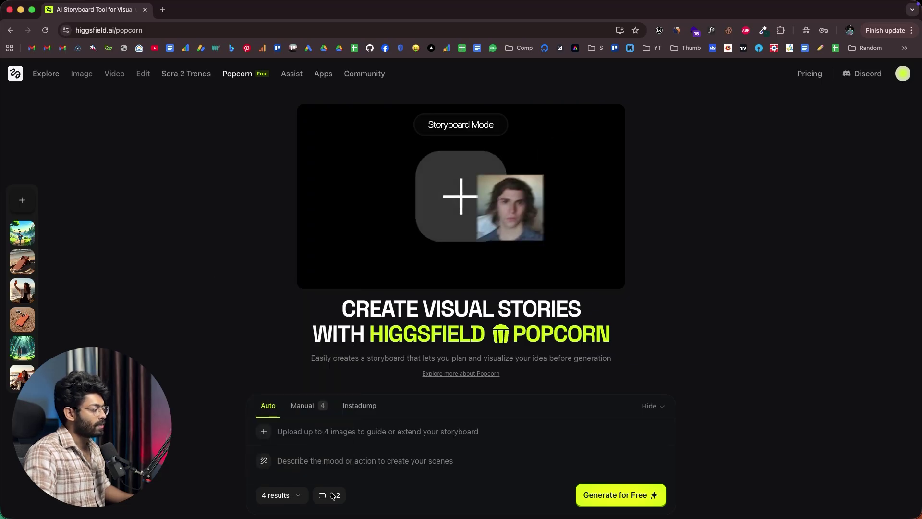
click(333, 495)
click(491, 470)
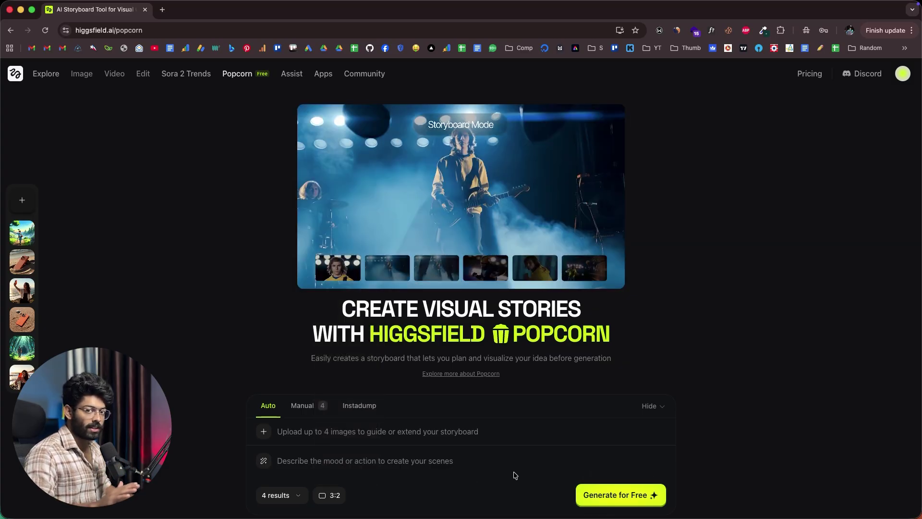
click(306, 408)
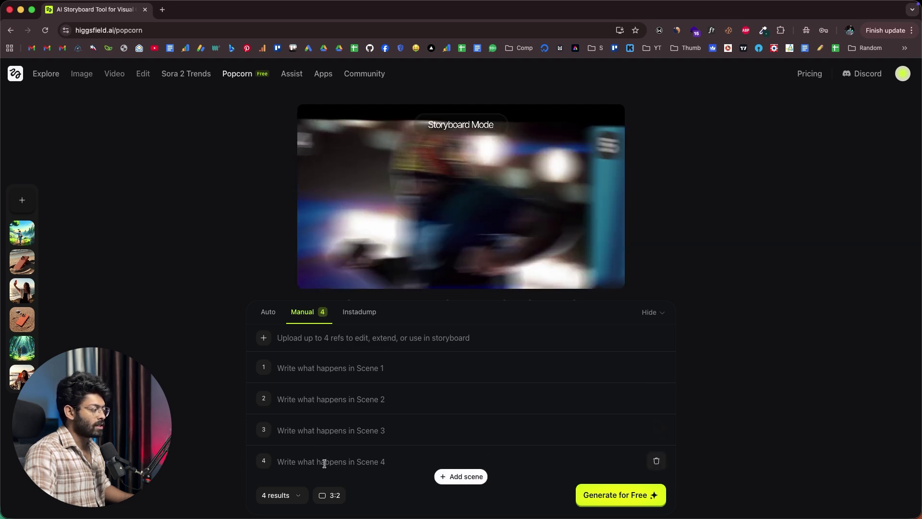
click(268, 312)
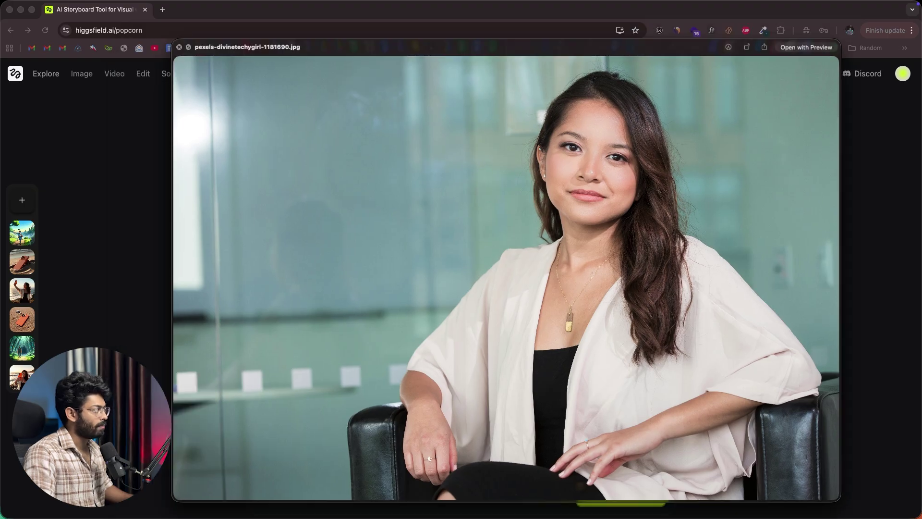
Step: Drag in pexels-divinetechygirl-1181690.jpg and the orange iPhone 17 Pro photo as reference images
key(space)
drag(528, 518, 412, 461)
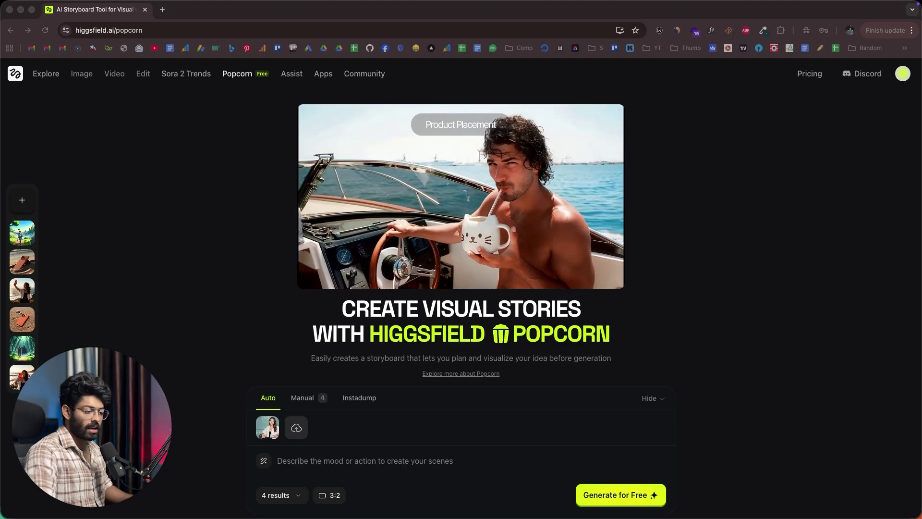
key(space)
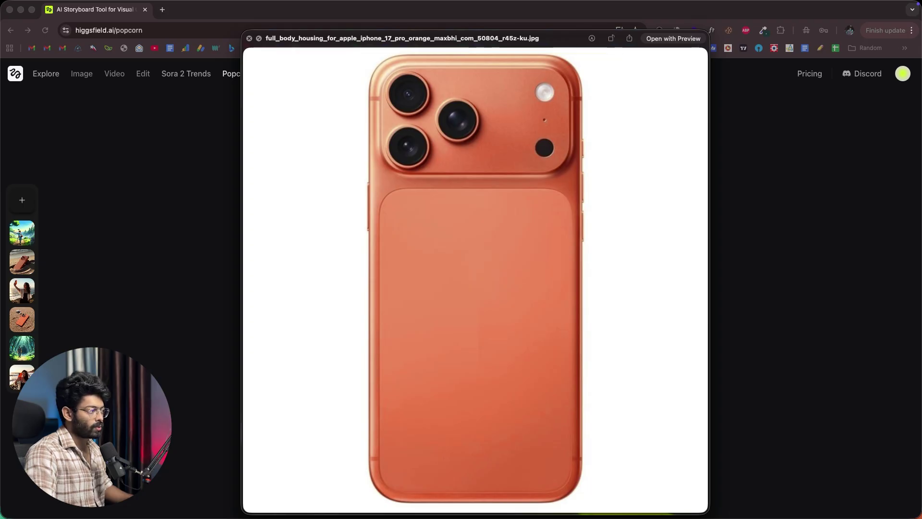
key(space)
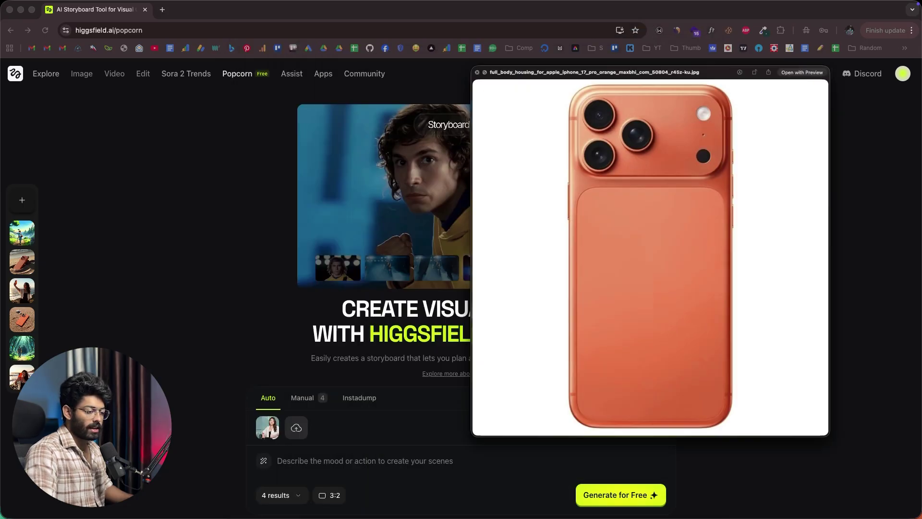
drag(540, 336, 250, 427)
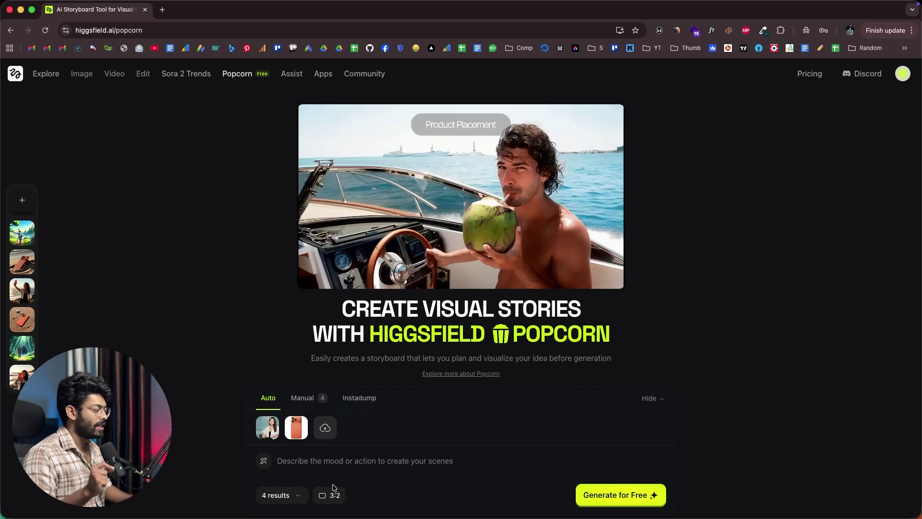
click(343, 470)
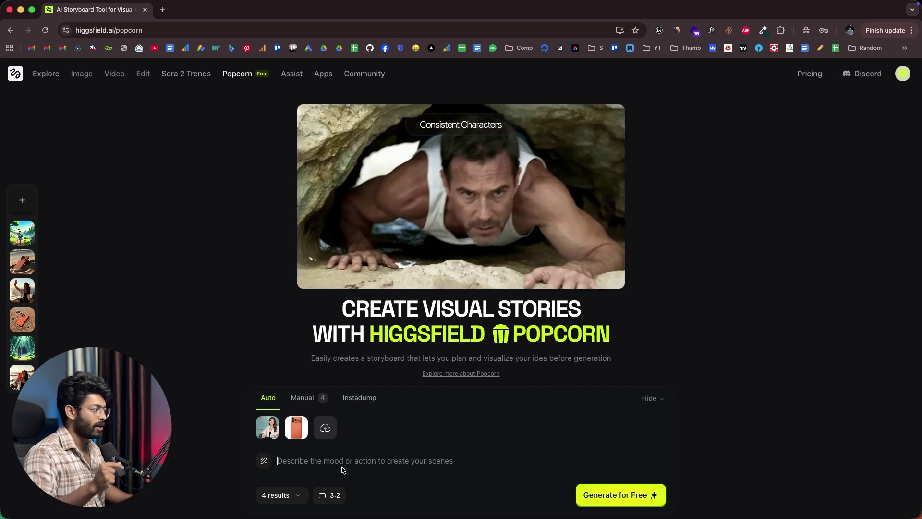
Step: Paste the prompt: the first photo's person takes selfies with the second photo's phone somewhere scenic
key(super+Tab)
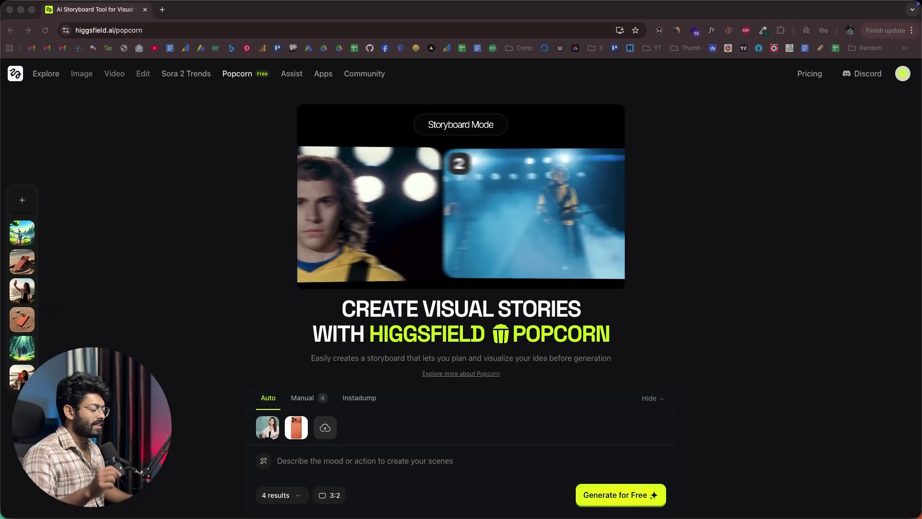
click(729, 295)
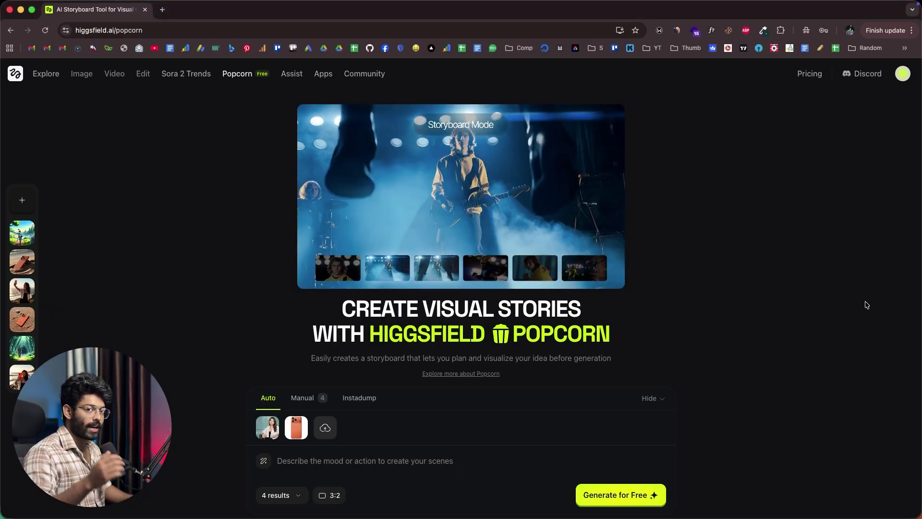
click(304, 463)
text(The person in the first photo holding the phone in the second photo and taking a selfies from a scenic place)
key(BackSpace)
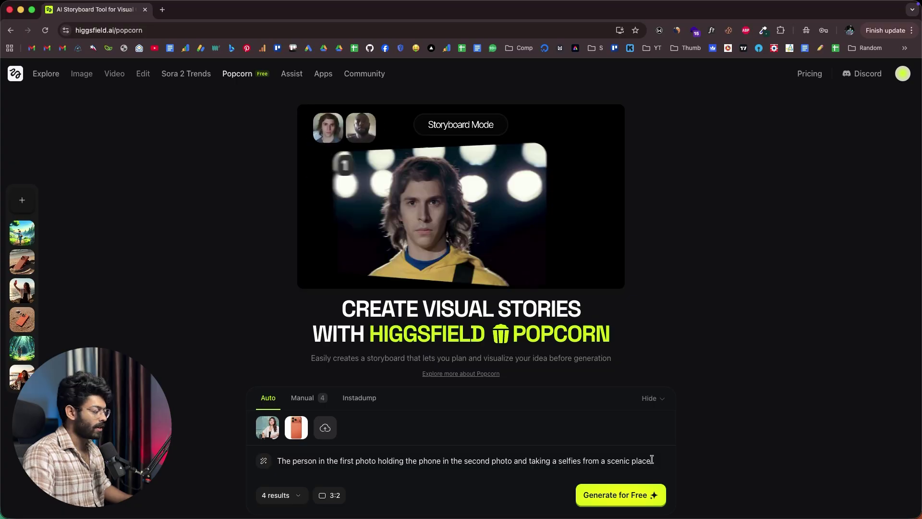
Step: Keep the output at 4 results with the 3:2 aspect ratio
click(276, 495)
click(331, 496)
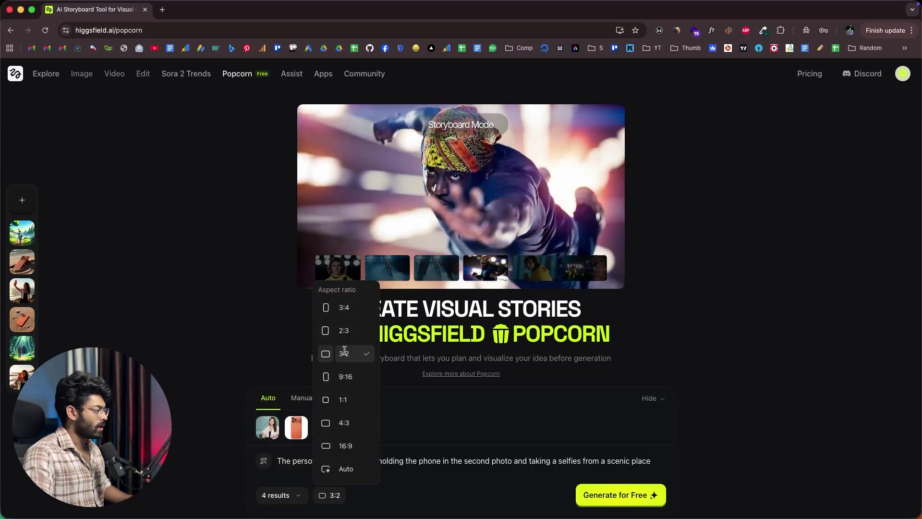
click(344, 351)
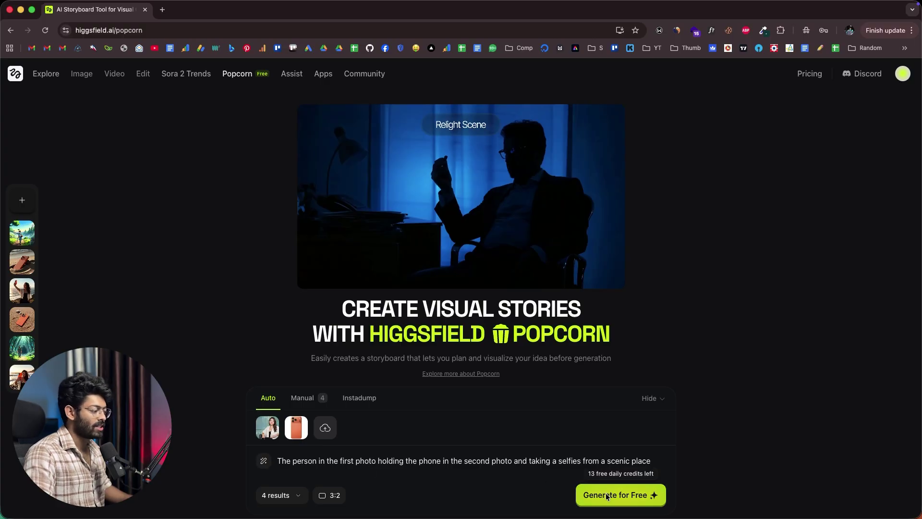
Step: Generate the selfies, inspect the beach, city balcony, mountain and lakeside results, then return to the start page
click(606, 494)
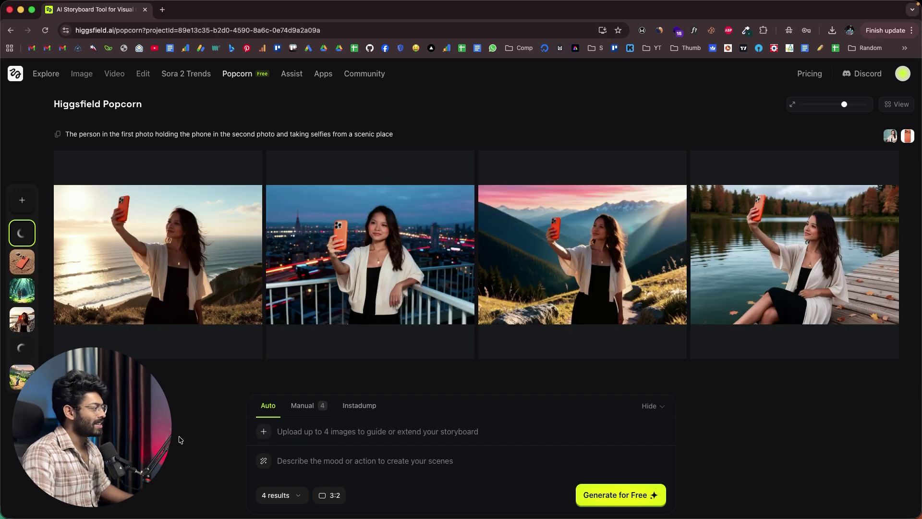
click(173, 261)
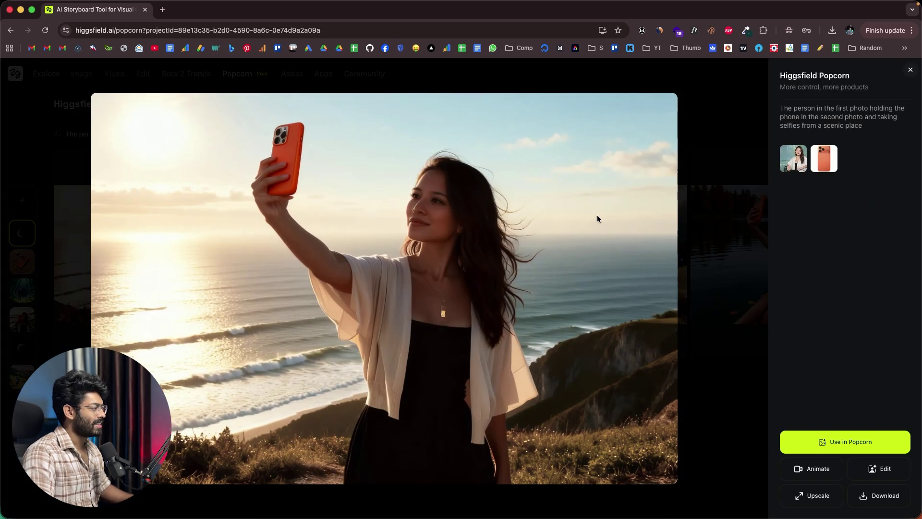
click(692, 184)
click(422, 251)
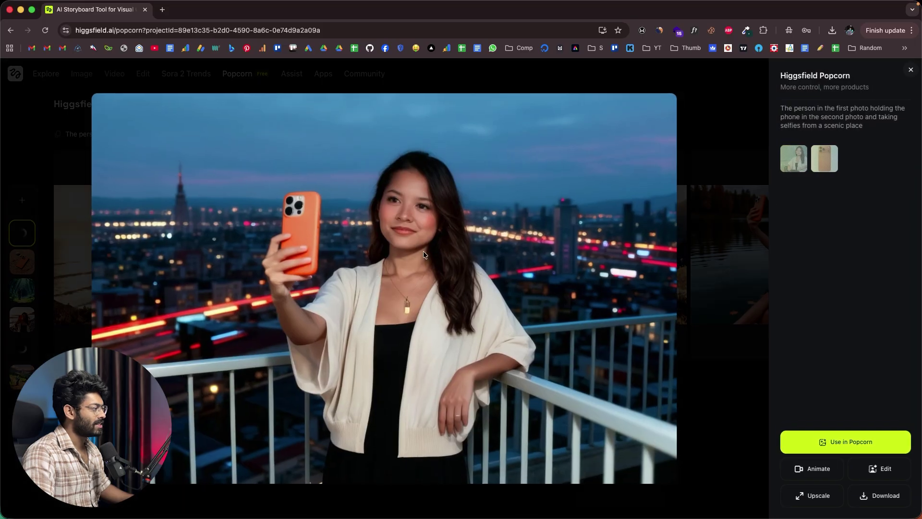
click(721, 171)
click(673, 201)
click(713, 199)
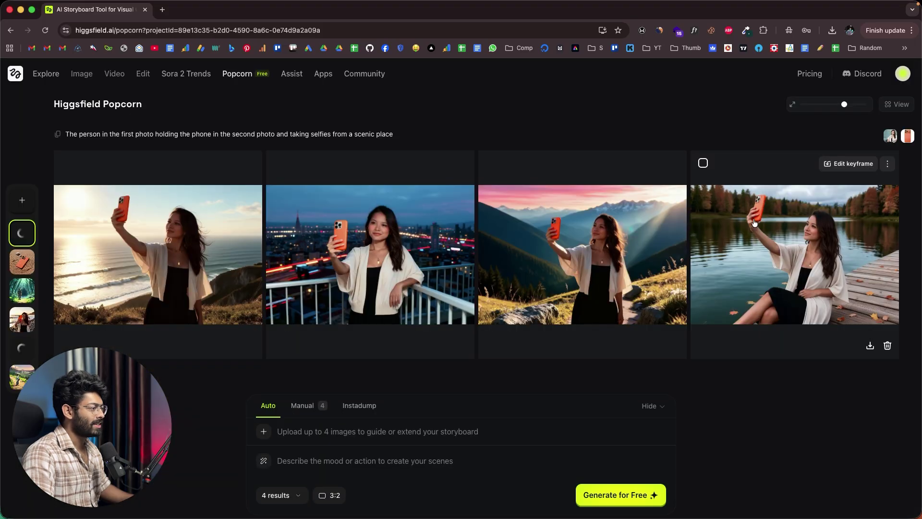
click(767, 249)
click(767, 249)
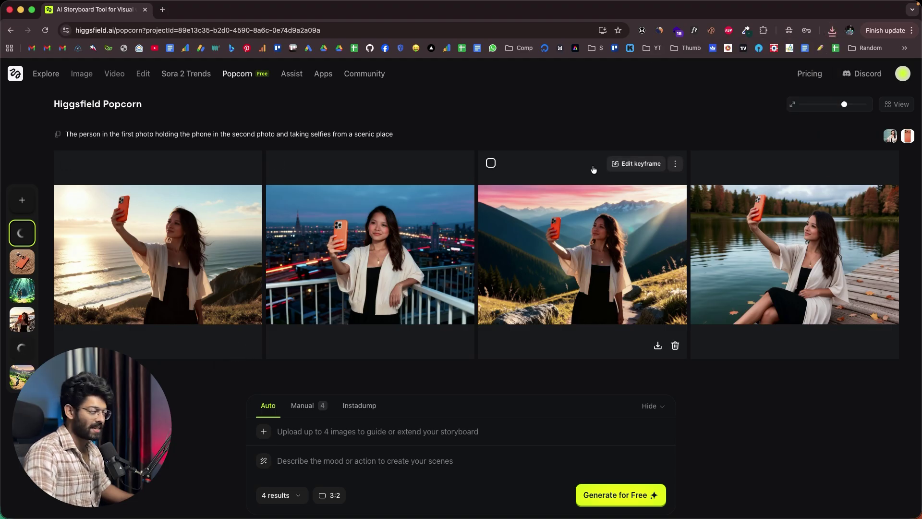
click(194, 339)
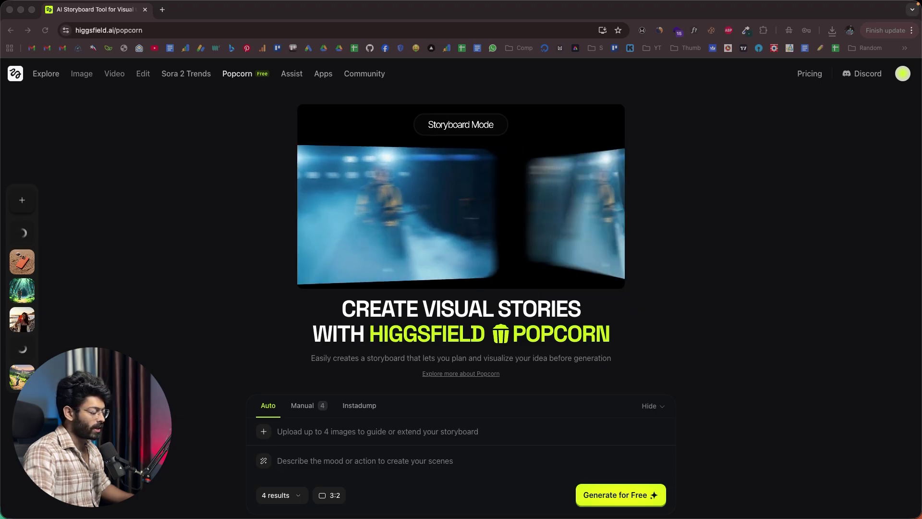
Step: Add the orange iPhone photo as the reference and paste the beach product-photography prompt
drag(220, 434, 250, 430)
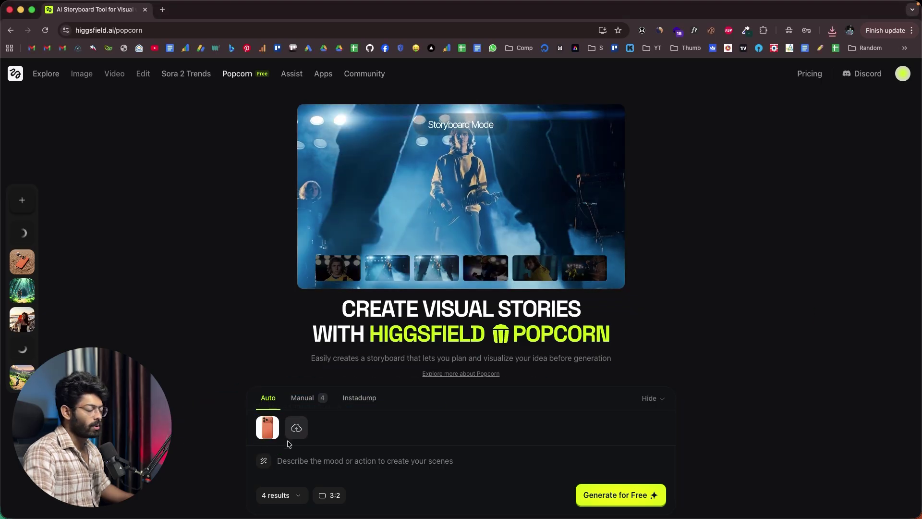
text(Product photography for the iPhone in the image such that it is placed on the beach.)
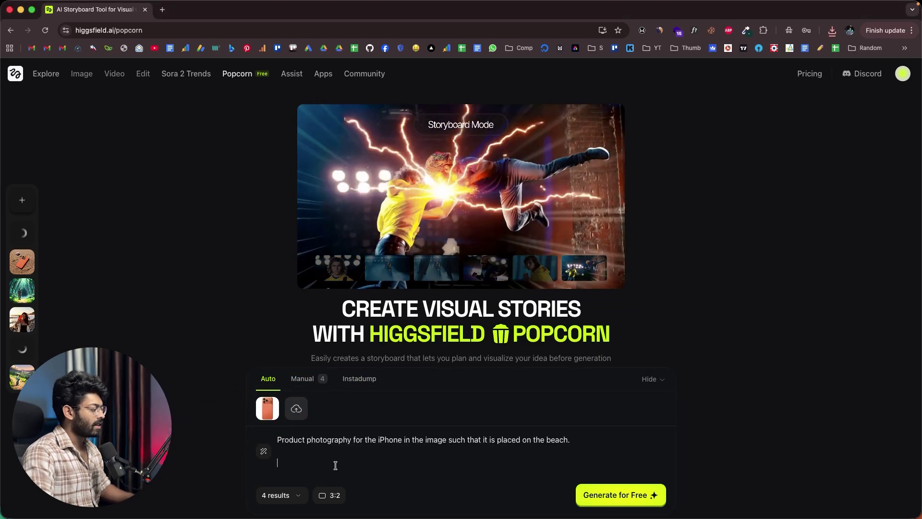
key(BackSpace)
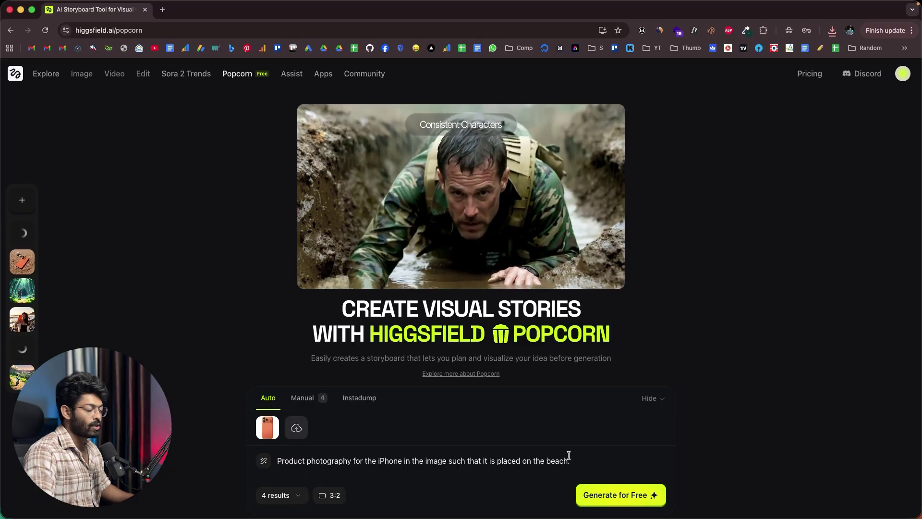
drag(571, 460, 270, 460)
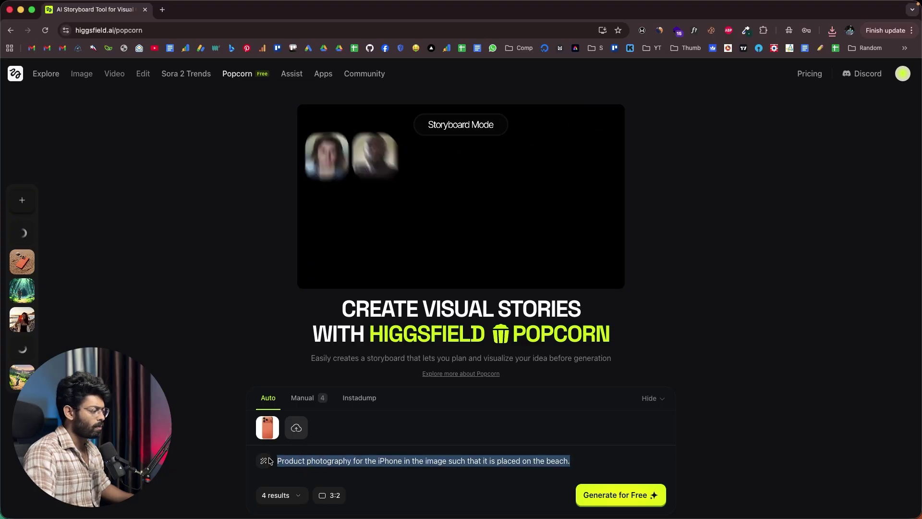
click(202, 440)
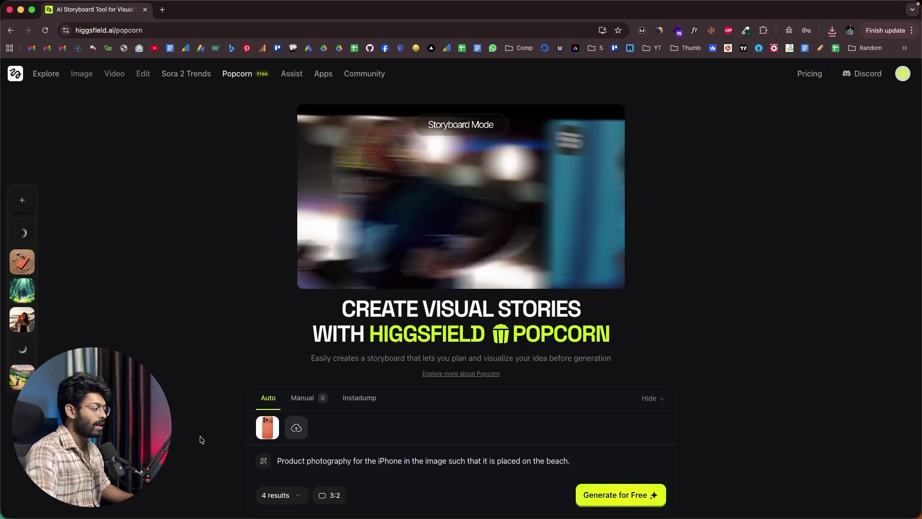
Step: Keep 4 results and generate the beach product shots
click(297, 495)
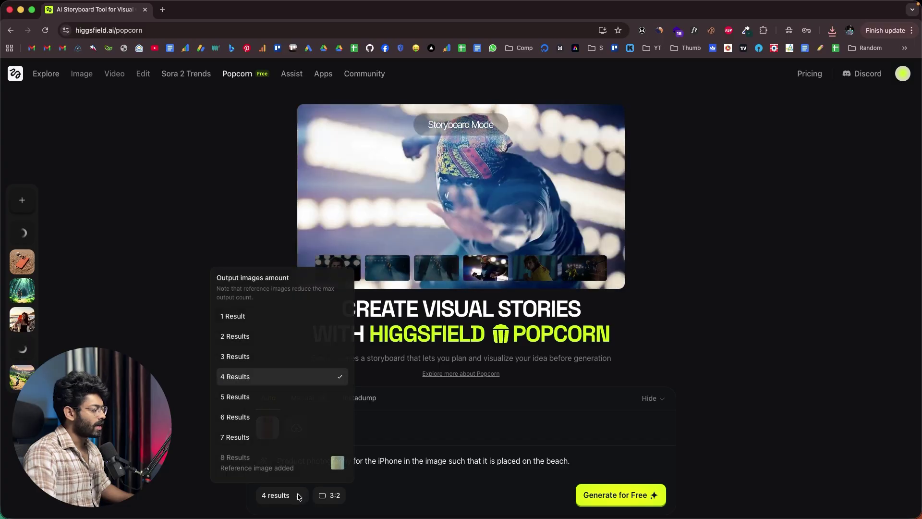
click(272, 378)
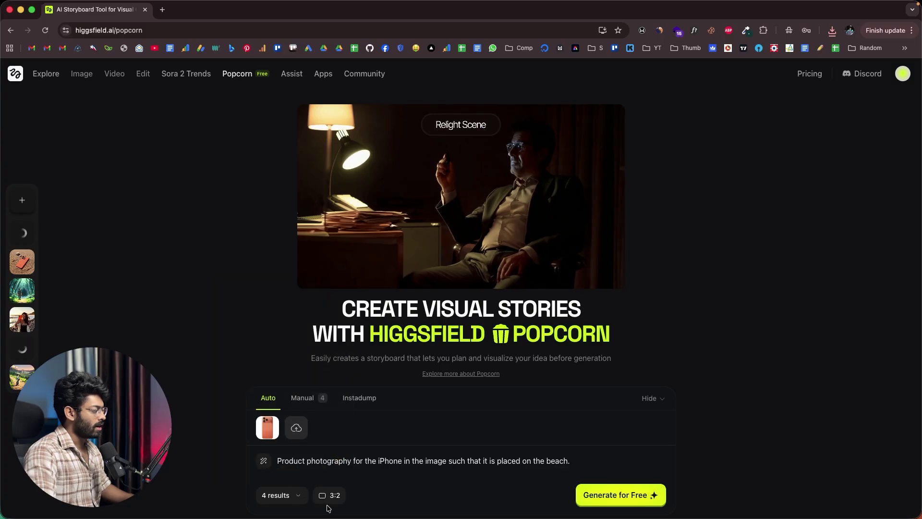
click(604, 495)
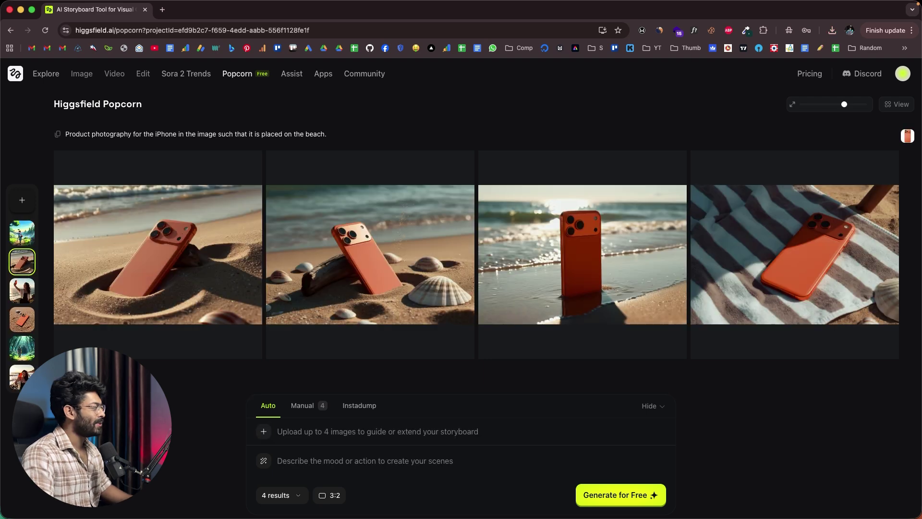
Step: View the first beach shot and the phone-in-sand shot full size
click(173, 252)
click(736, 238)
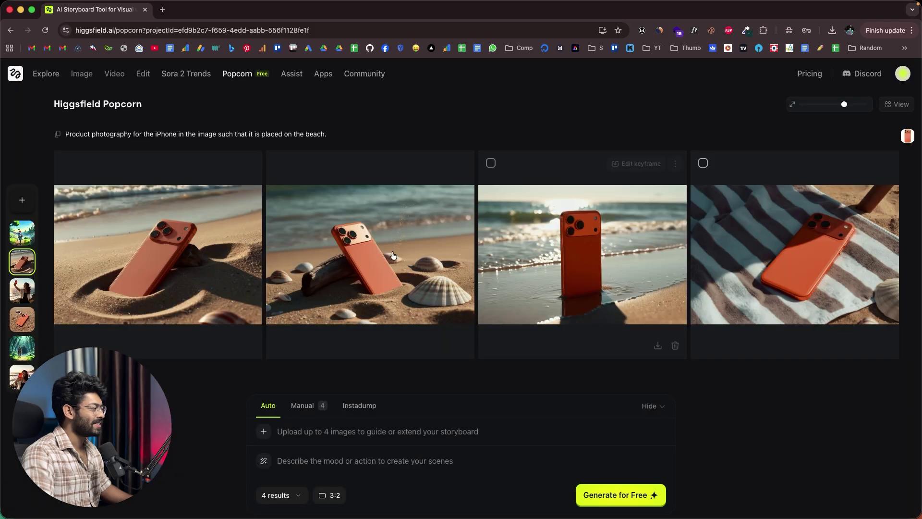
click(177, 261)
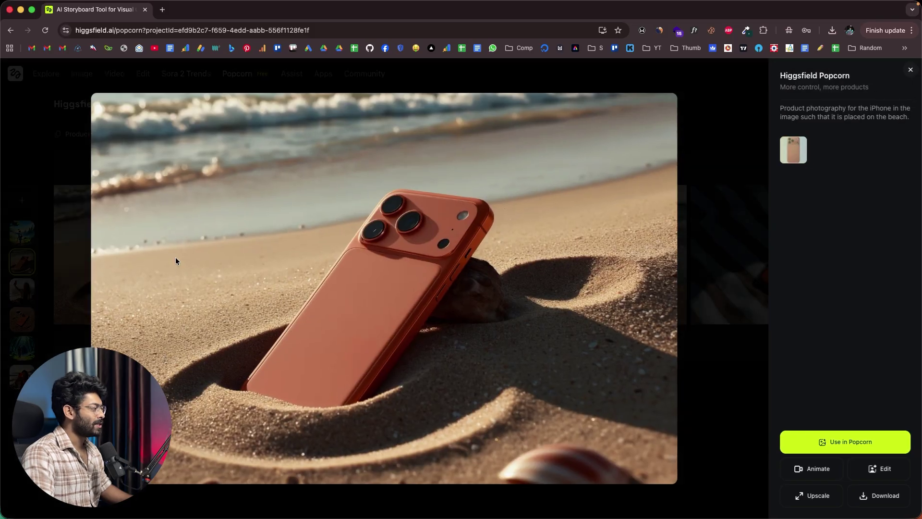
click(715, 201)
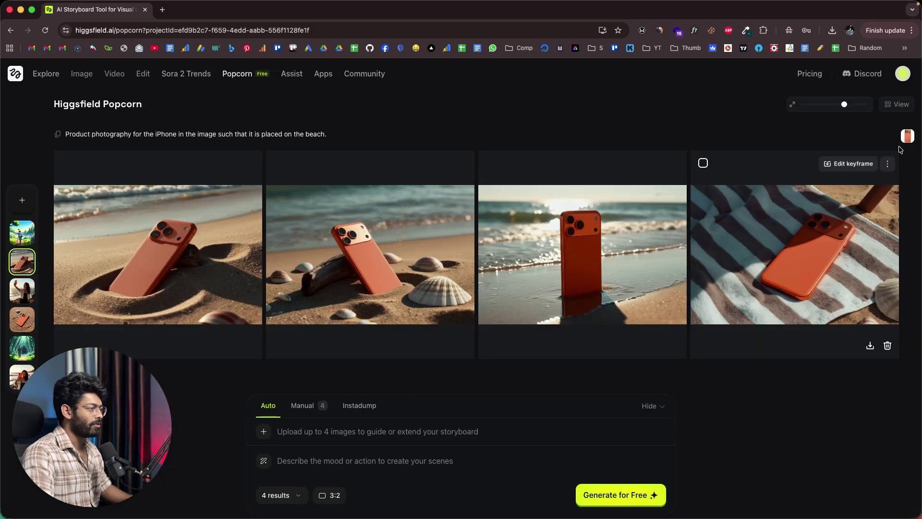
Step: Reuse the original orange iPhone photo as the reference and preview it full size
drag(700, 233, 269, 429)
click(272, 435)
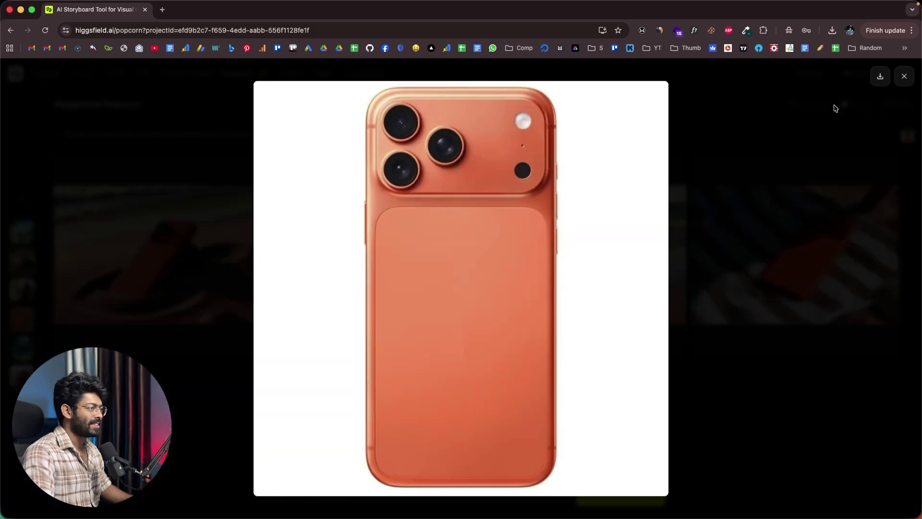
click(909, 77)
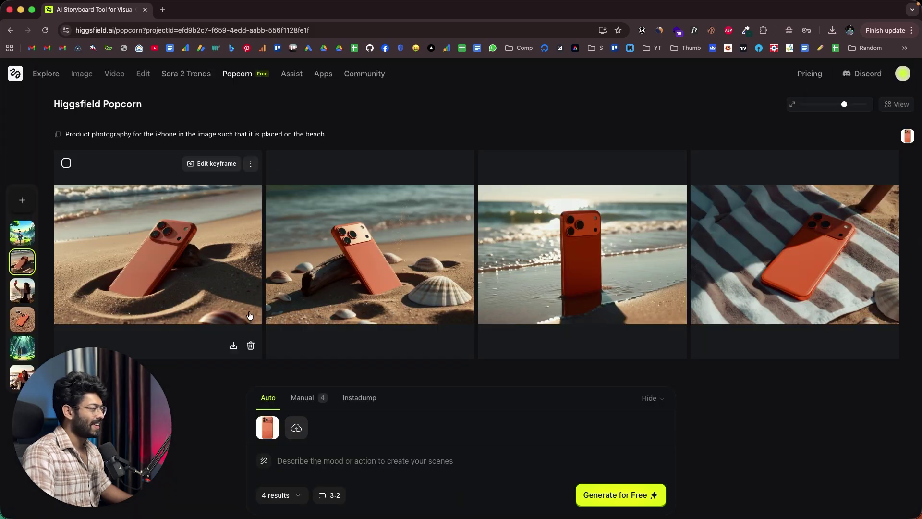
Step: Inspect the first beach, seashells, phone-in-water, striped towel and phone-in-sand shots up close
click(169, 267)
key(Escape)
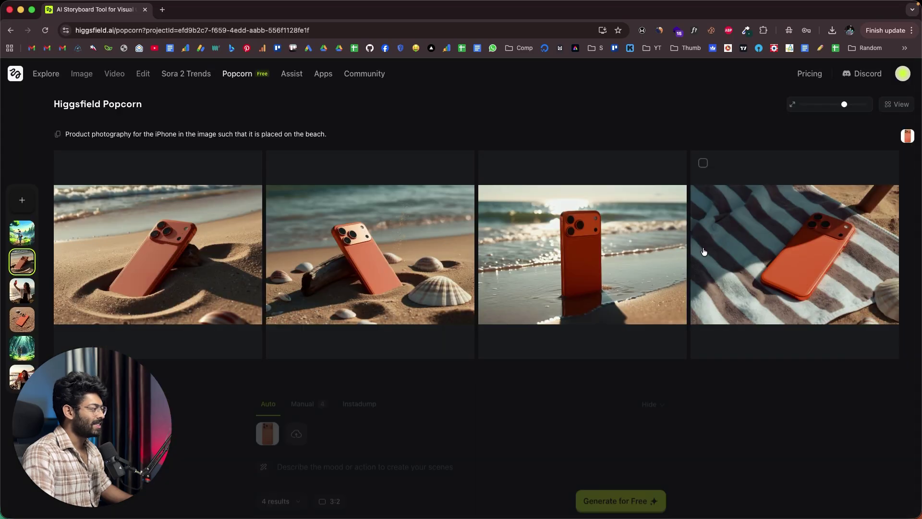
click(395, 247)
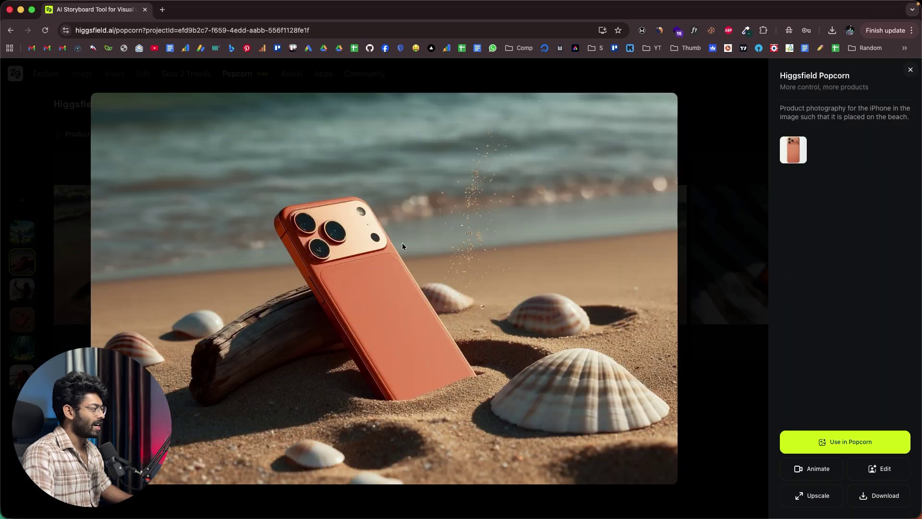
click(725, 239)
click(613, 278)
click(723, 265)
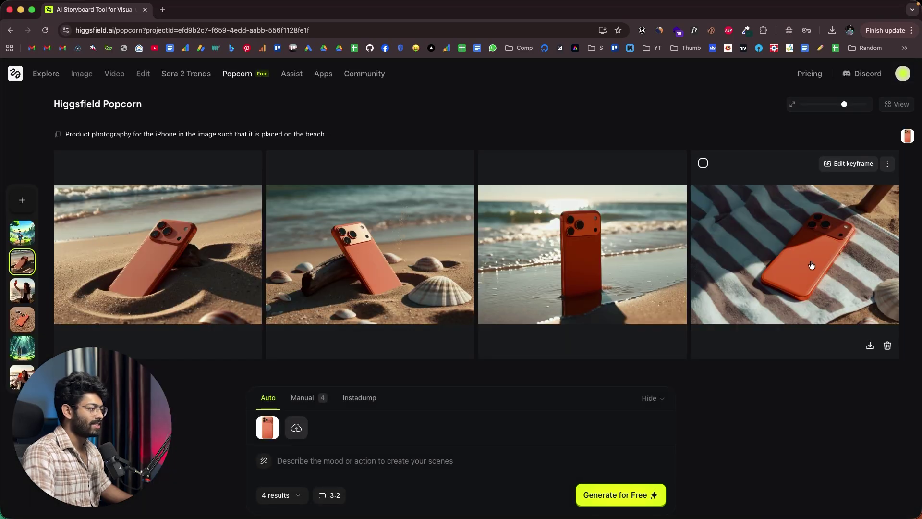
click(811, 266)
click(725, 248)
click(156, 287)
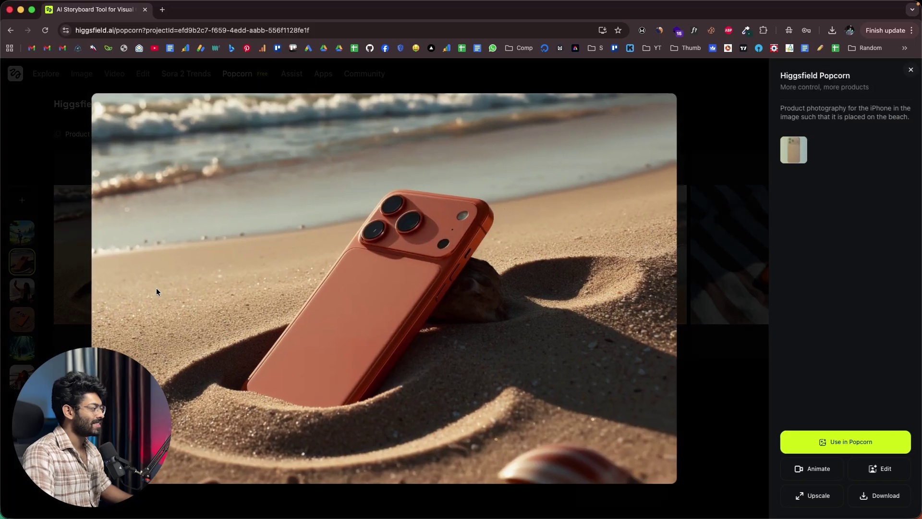
click(695, 185)
click(454, 226)
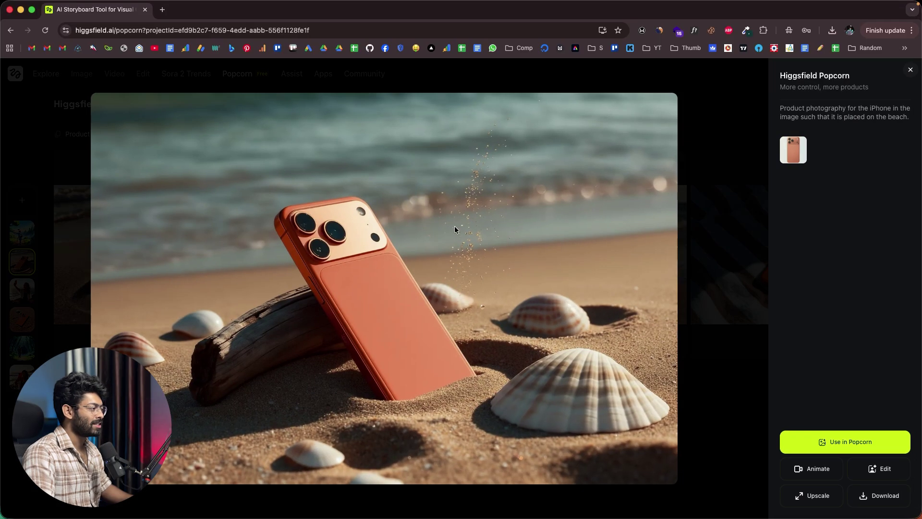
click(731, 191)
click(586, 276)
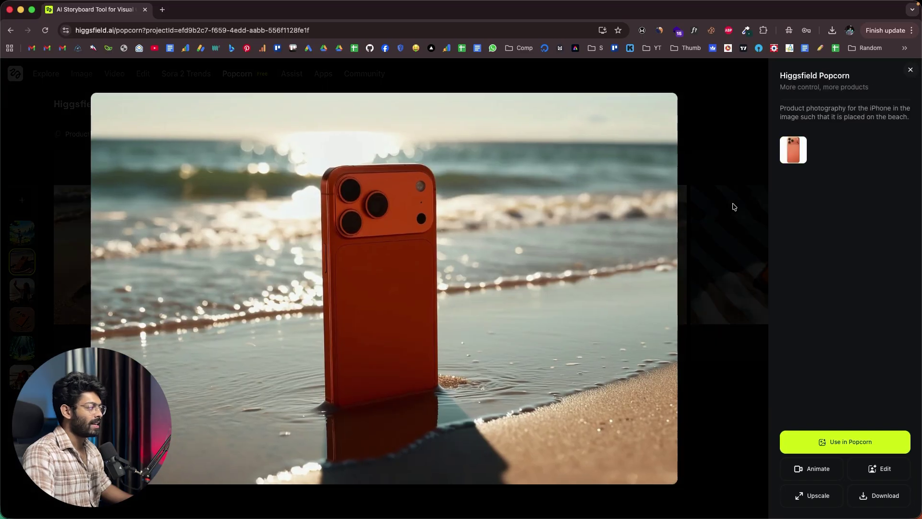
click(733, 202)
Step: Examine the phone-in-sand, seashells, striped towel and surf shots full size once more
click(181, 278)
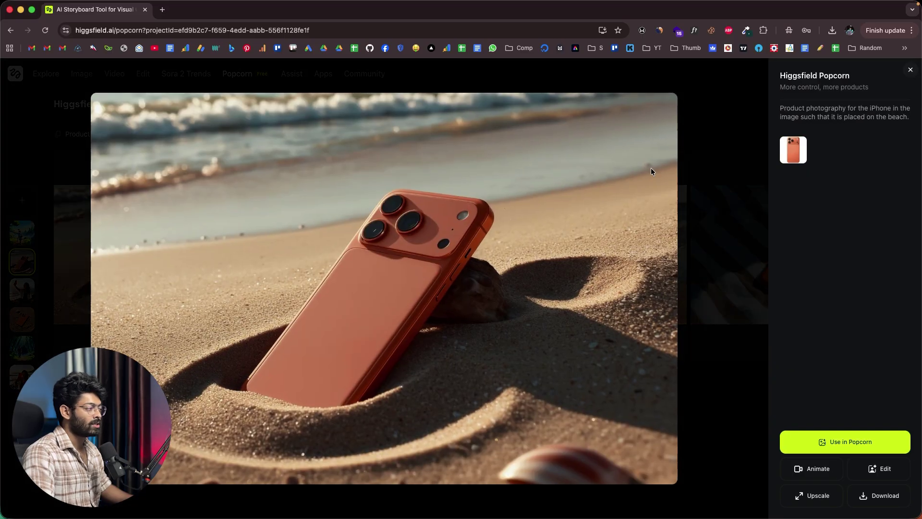
click(707, 172)
click(315, 278)
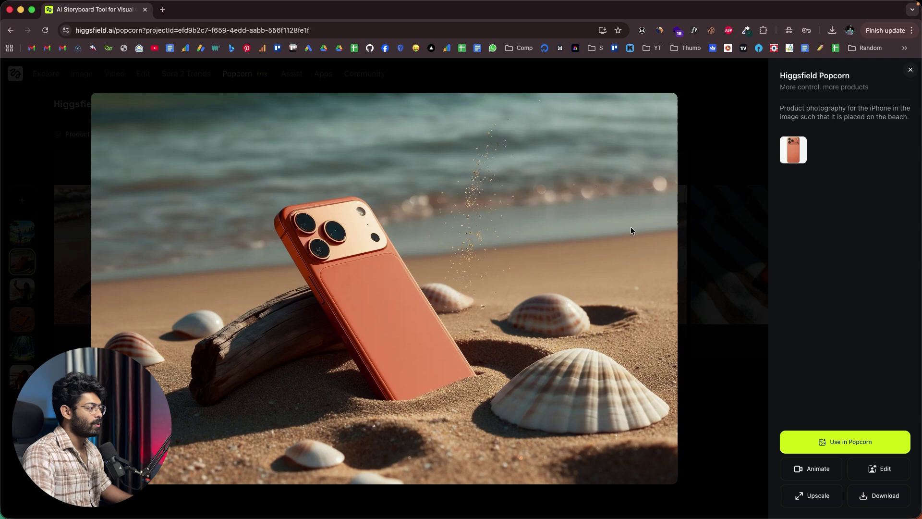
click(711, 210)
click(711, 211)
click(725, 225)
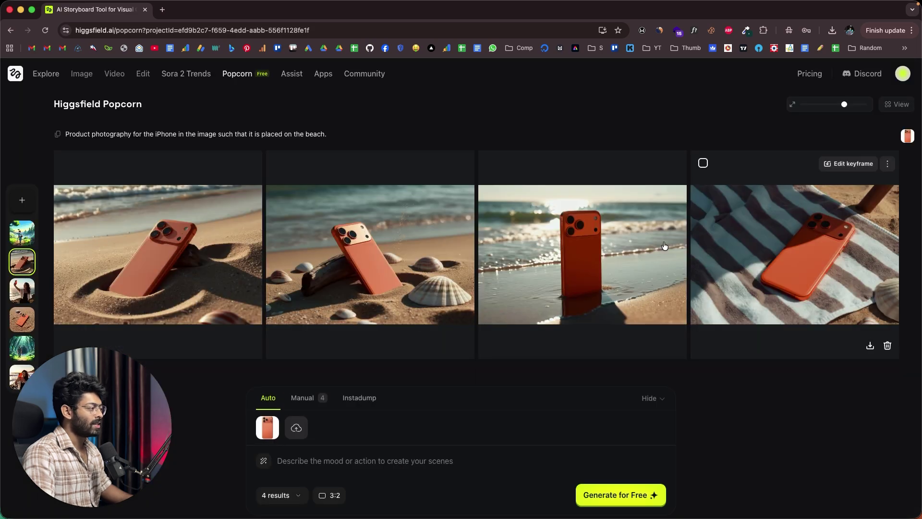
click(567, 264)
click(702, 232)
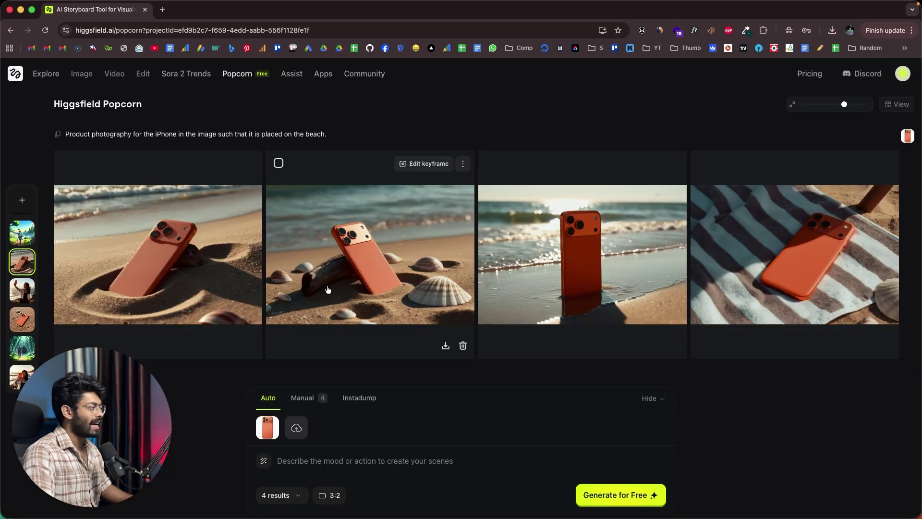
click(163, 285)
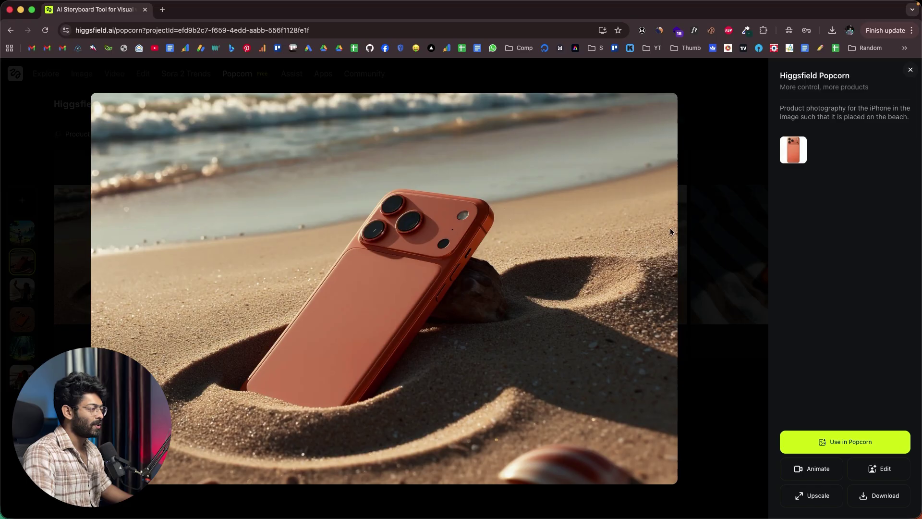
click(706, 226)
mouse_move(259, 428)
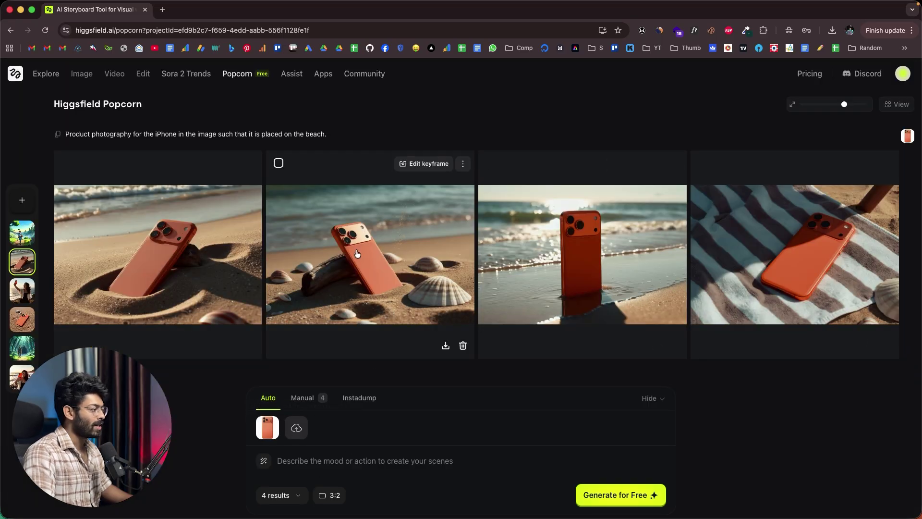
click(365, 288)
click(696, 216)
click(700, 221)
click(684, 214)
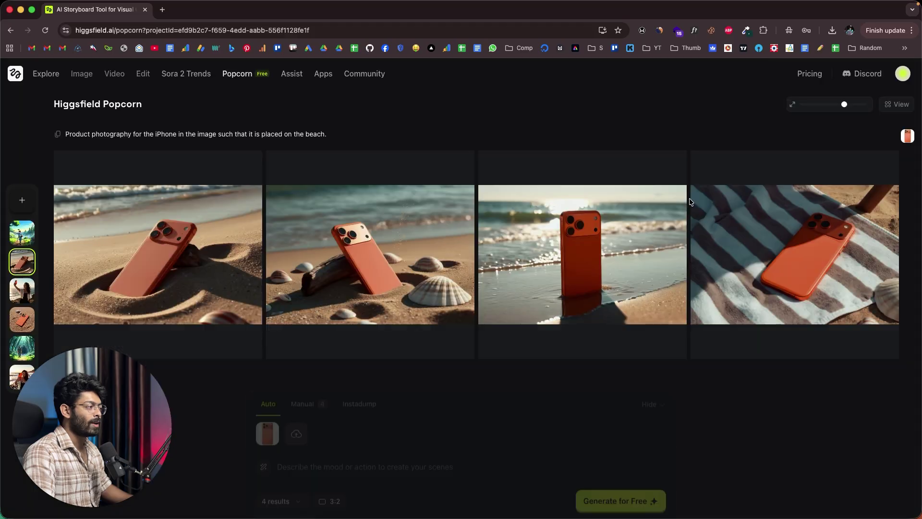
click(671, 218)
Step: Close the surf shot and preview the man's portrait screenshot
click(730, 207)
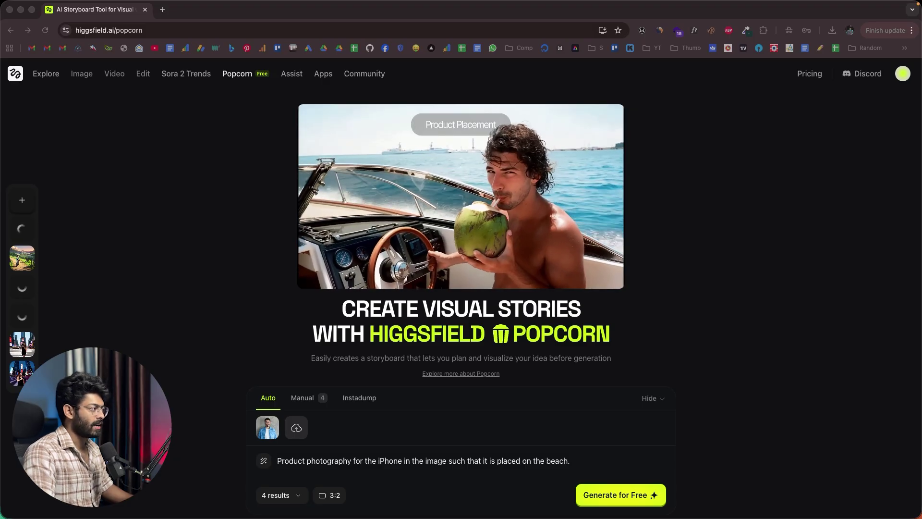
key(space)
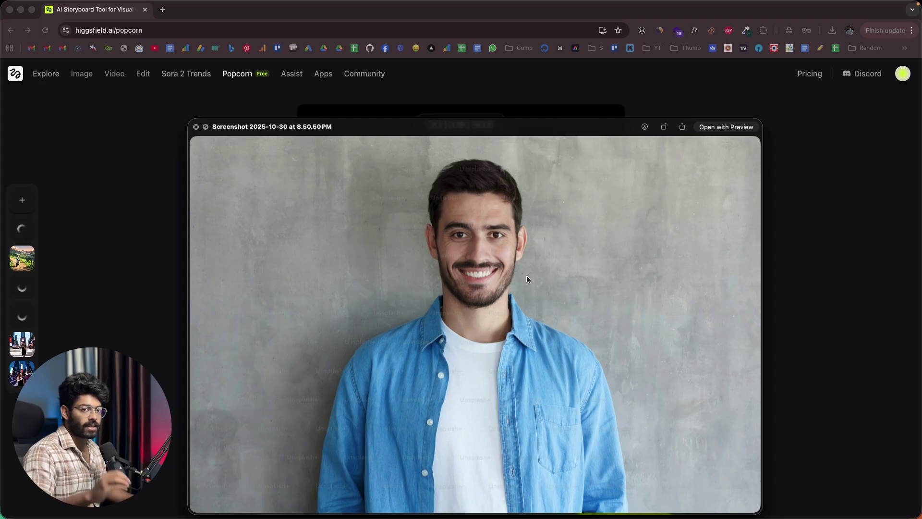
key(space)
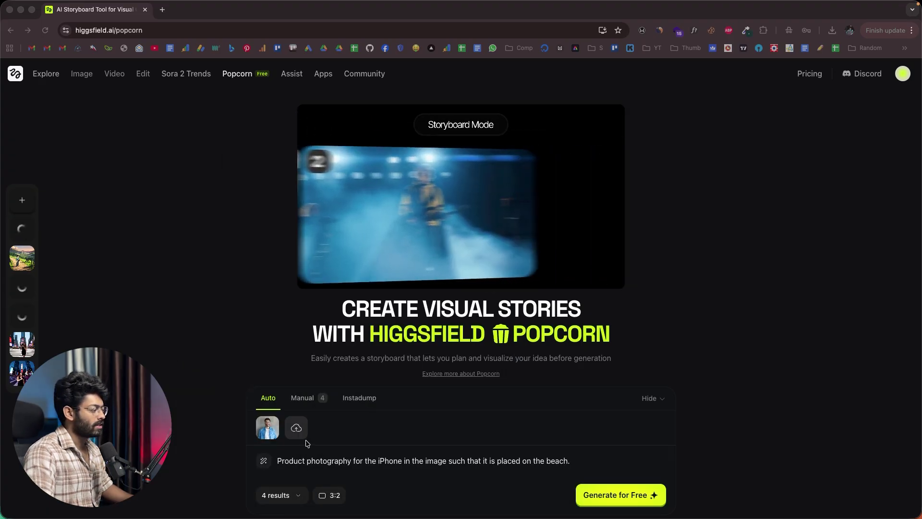
Step: Replace the beach prompt with the Ghibli-style medieval dragon story prompt
double_click(347, 460)
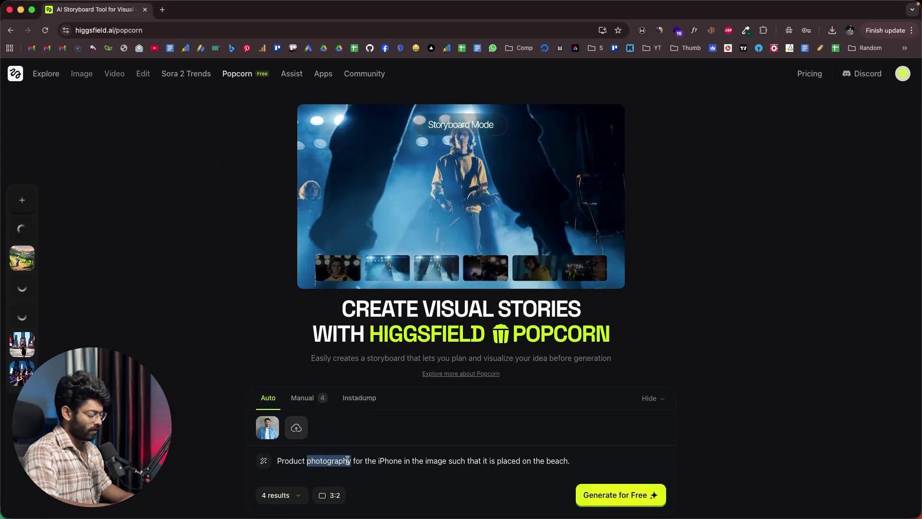
key(super+a)
key(BackSpace)
text(The man looks for a dragon. Walking through the forest, he finds and fights the dragon from the cave, in Ghibli style, medieval age.)
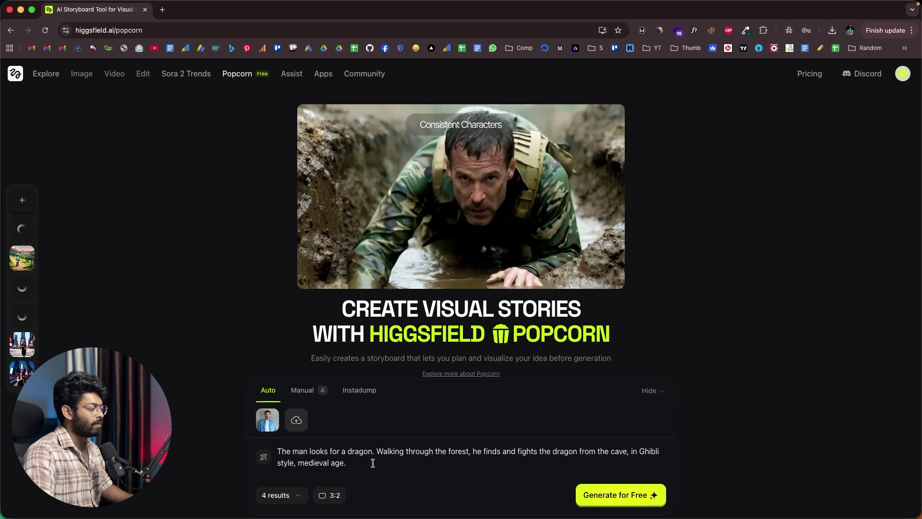
drag(373, 462, 277, 463)
click(331, 455)
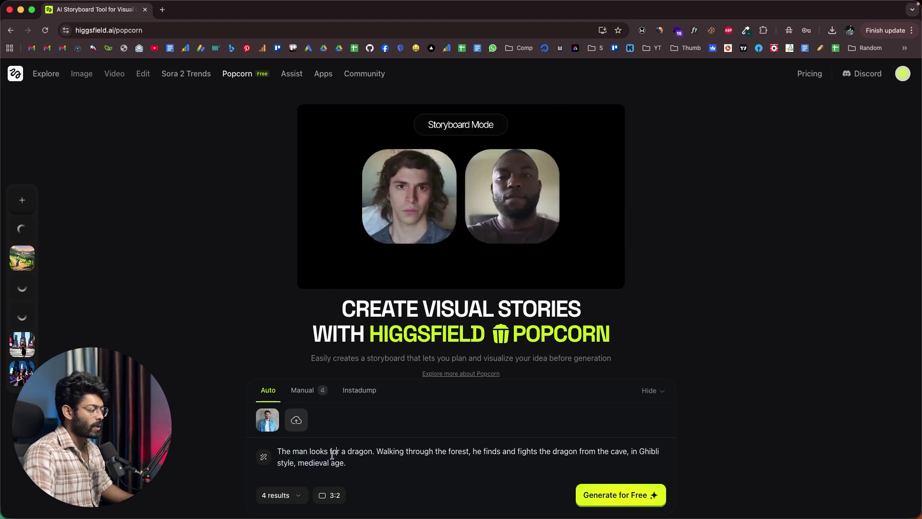
Step: Keep the count at 4 results and generate the dragon story storyboard
click(283, 501)
click(291, 377)
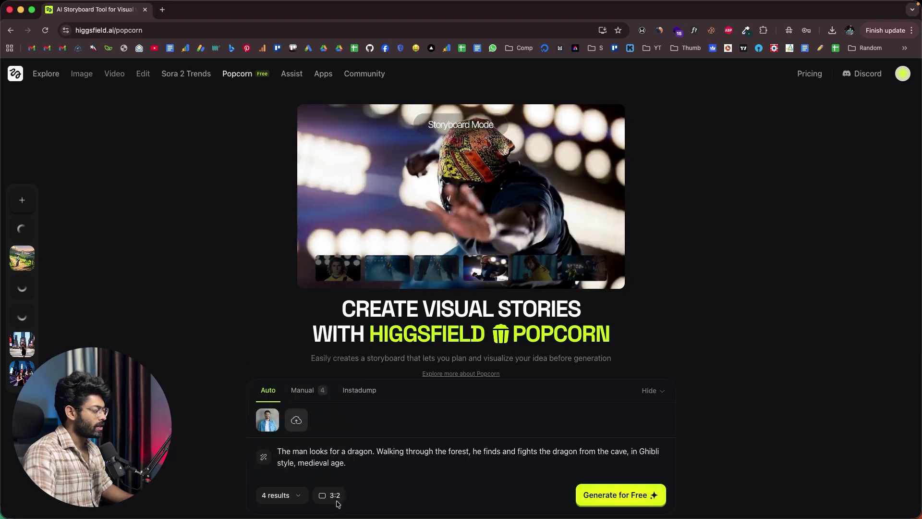
click(612, 490)
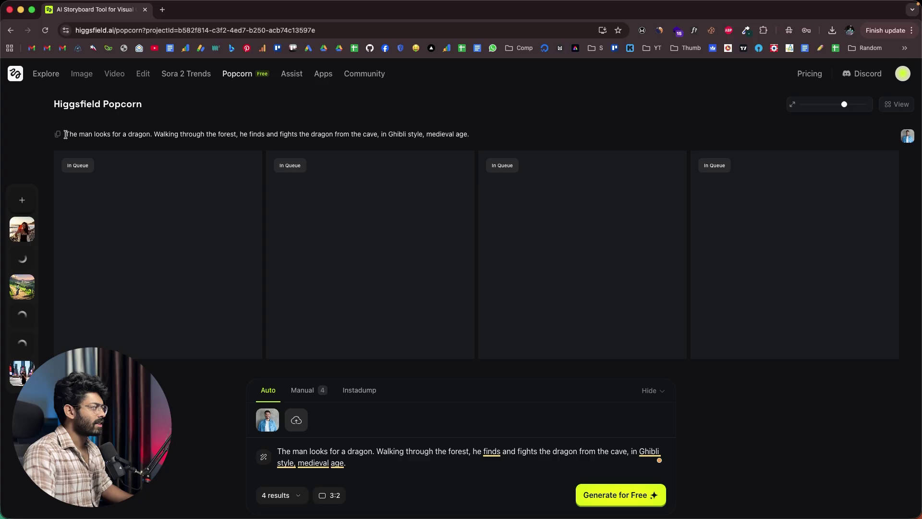
Step: Highlight parts of the dragon story prompt while the four Ghibli frames render
drag(66, 134, 453, 140)
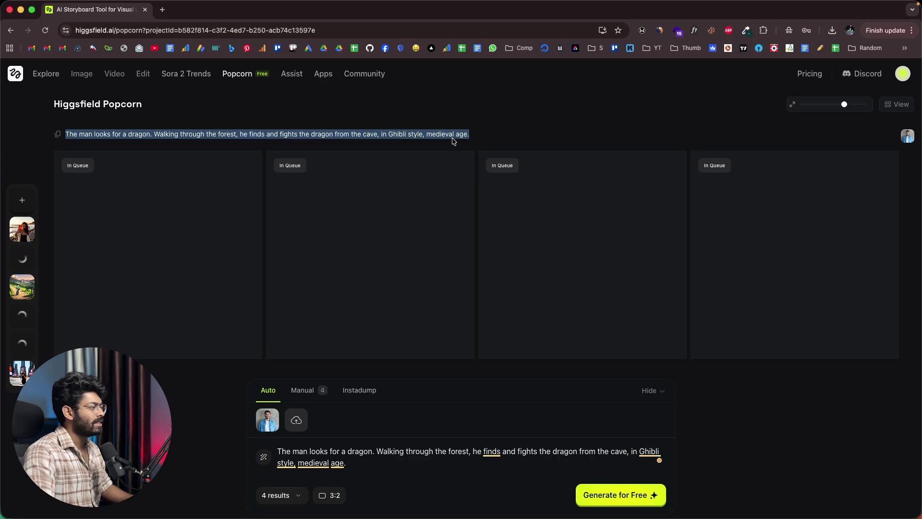
click(466, 137)
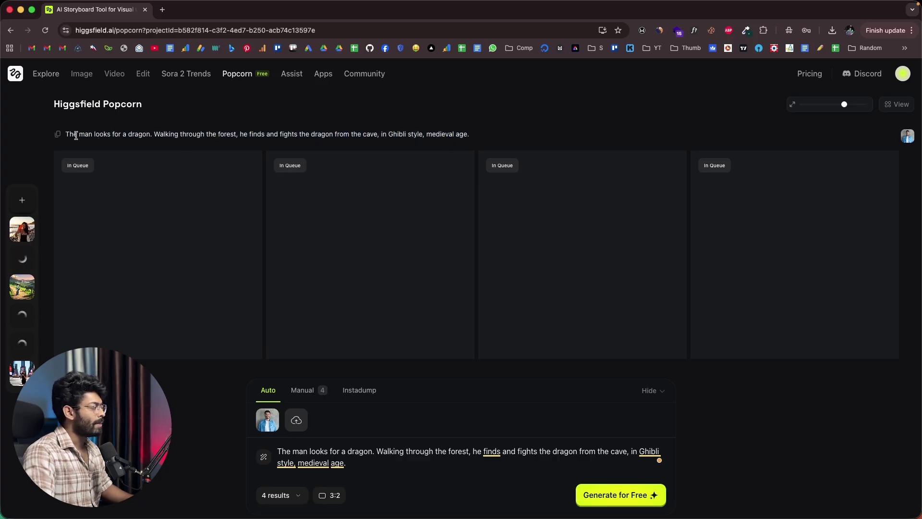
drag(76, 135, 378, 133)
drag(235, 134, 417, 133)
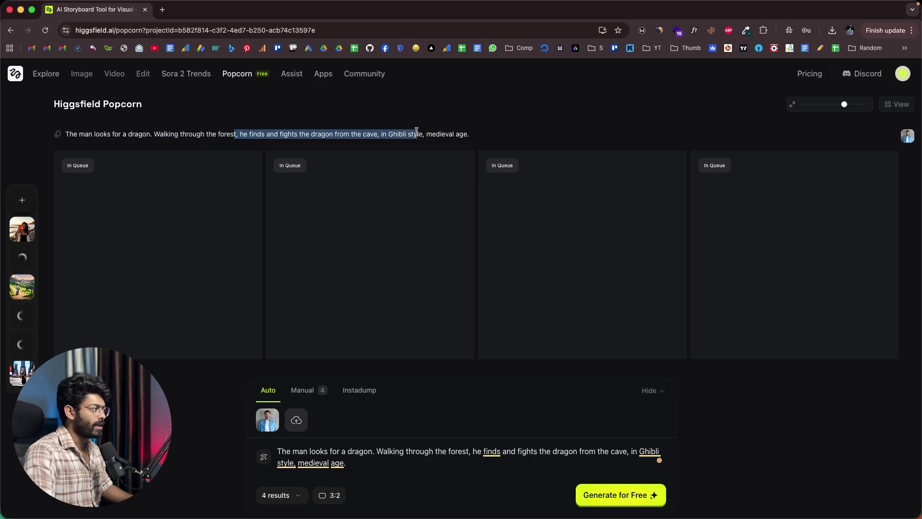
click(416, 133)
drag(481, 134, 150, 130)
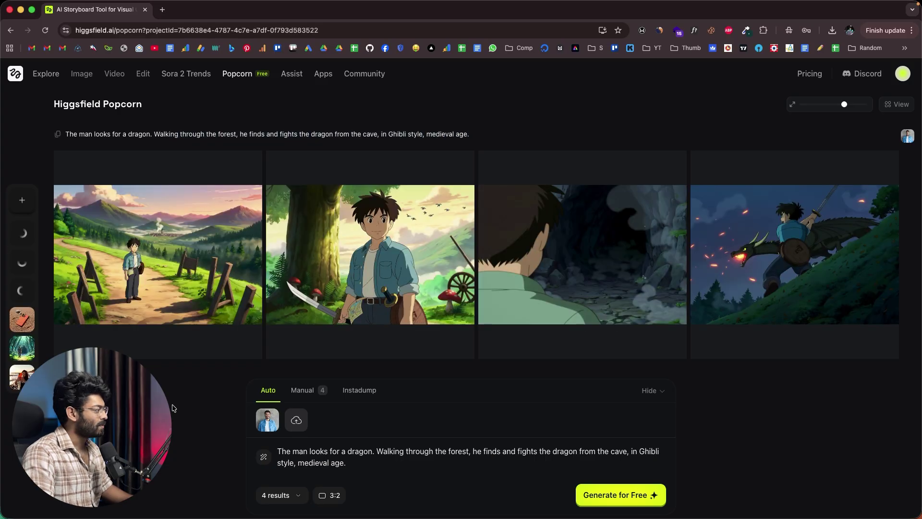
click(175, 272)
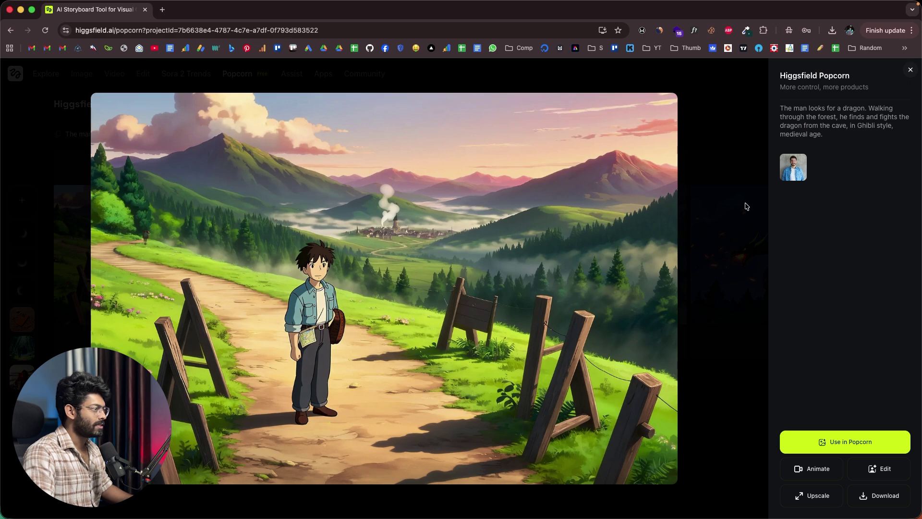
click(720, 194)
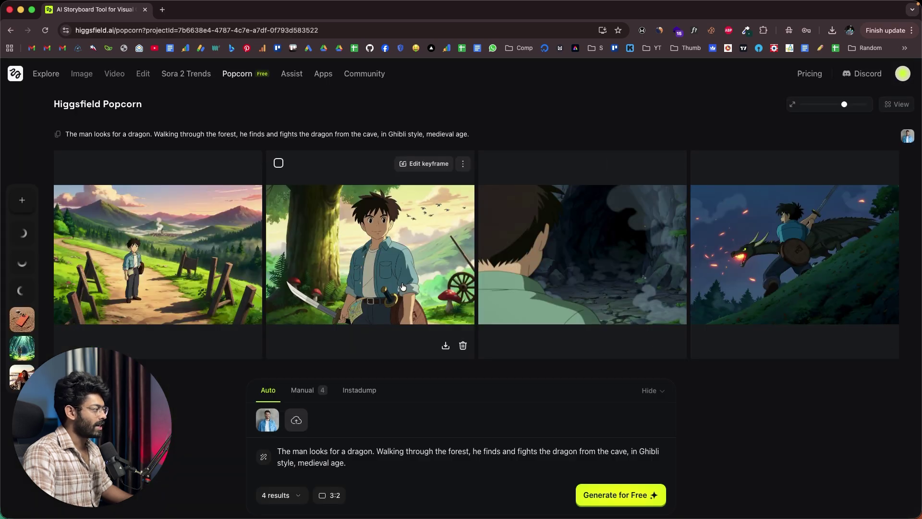
click(392, 272)
click(720, 214)
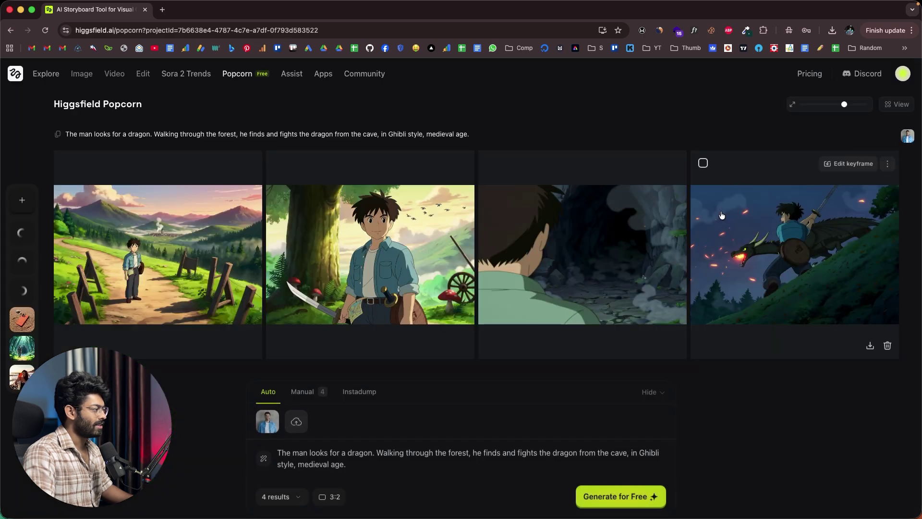
click(572, 262)
click(732, 252)
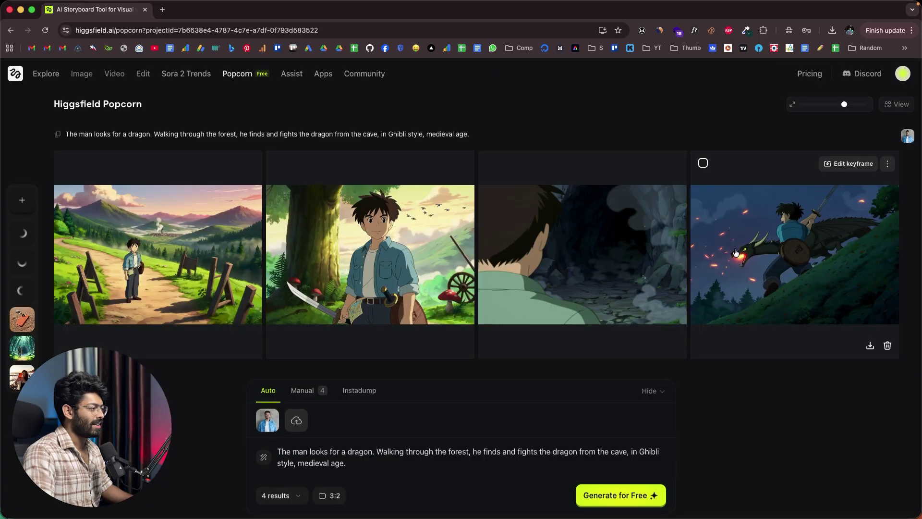
click(735, 254)
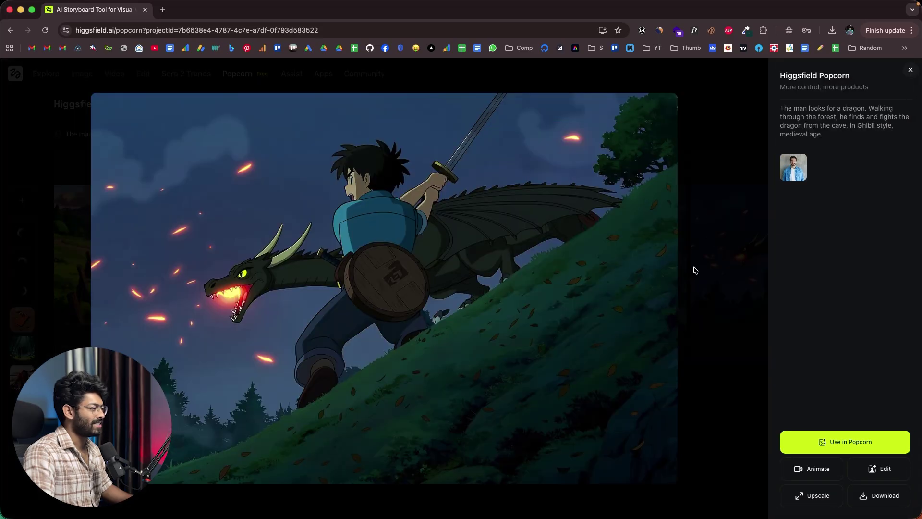
click(708, 264)
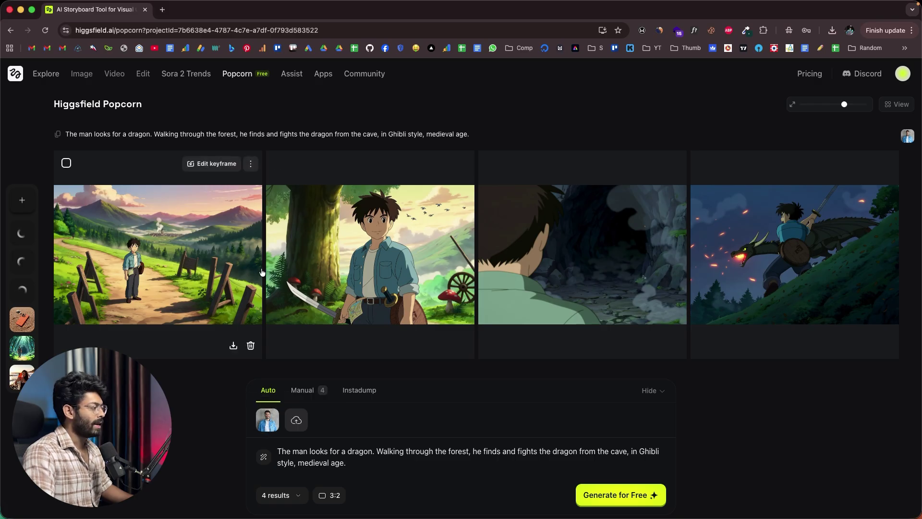
Step: Scroll to the Times Square storyboard and view the woman and camera reference photos full size
scroll(370, 259, down, 3)
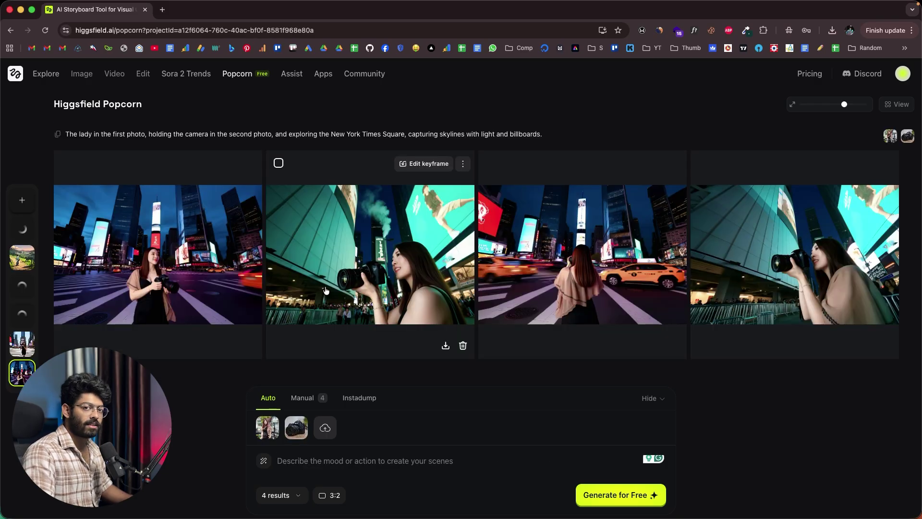
click(268, 434)
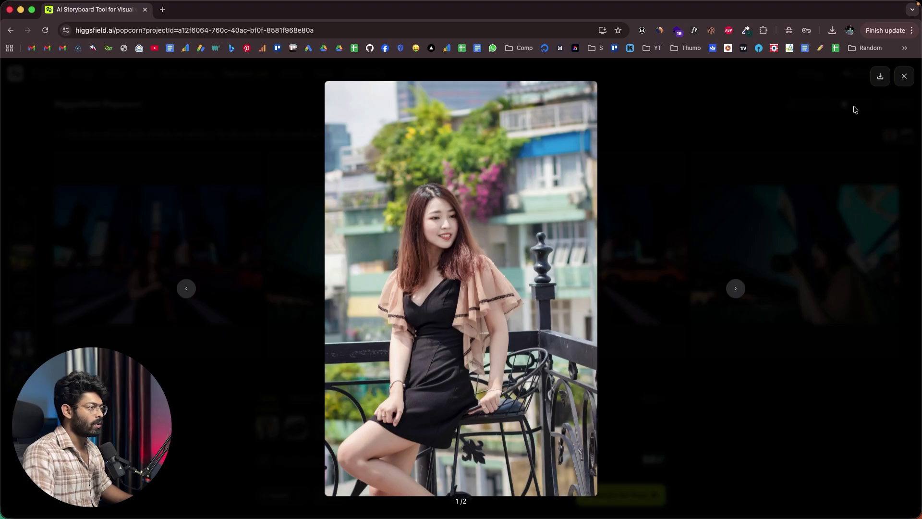
click(905, 78)
click(295, 429)
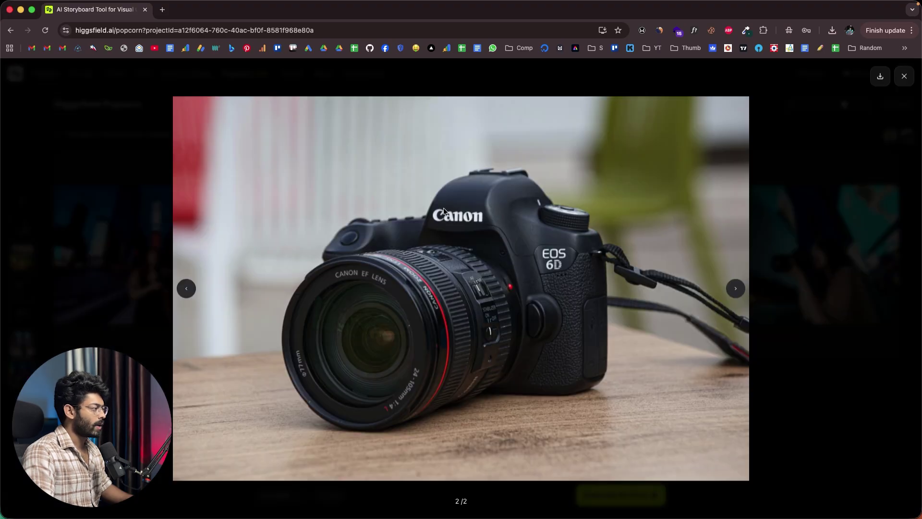
click(904, 77)
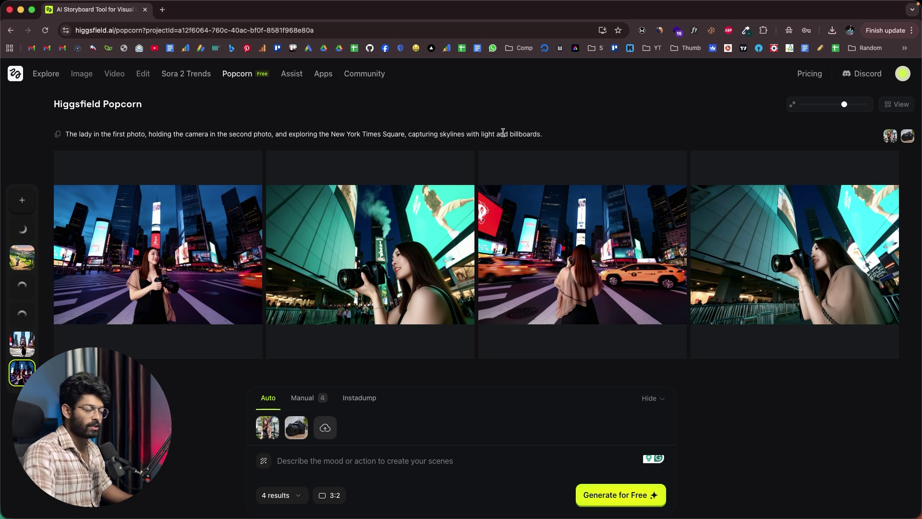
drag(561, 133, 304, 133)
click(300, 265)
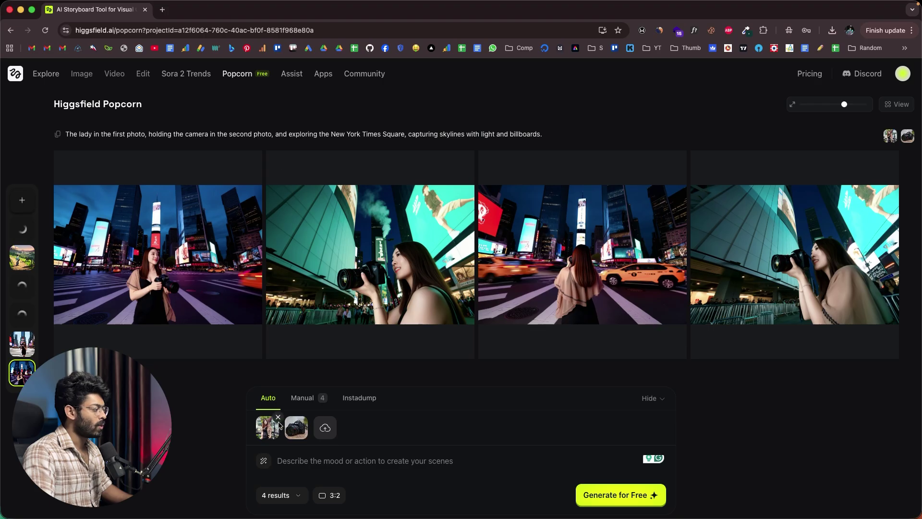
Step: Enlarge each of the four Times Square frames, then reopen the first frame with the camera
click(163, 285)
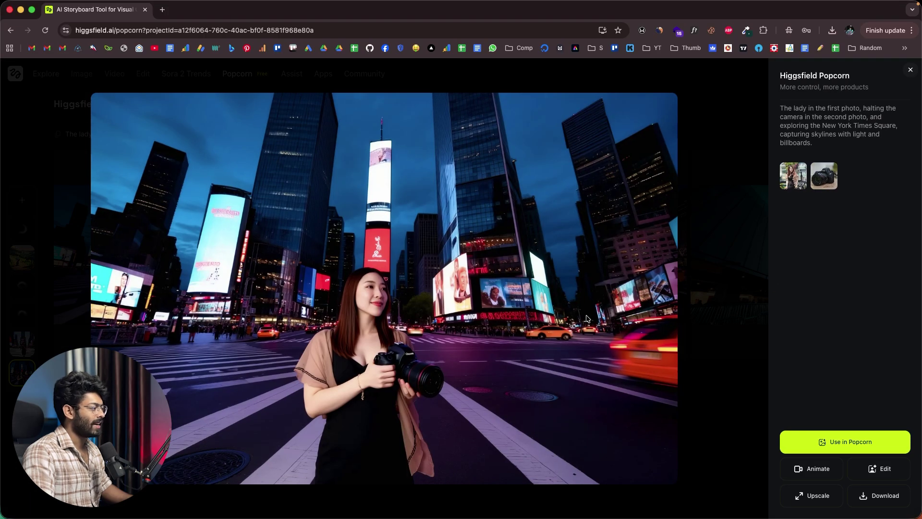
click(728, 255)
click(391, 265)
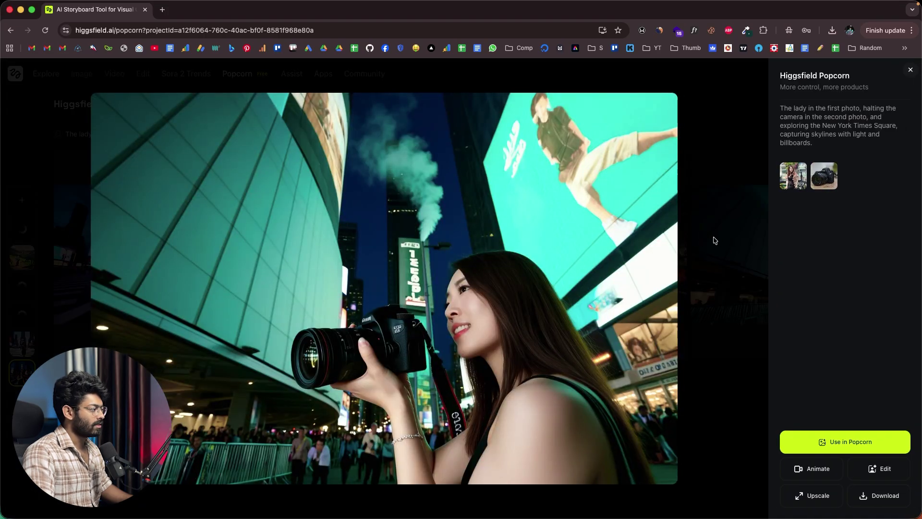
click(714, 241)
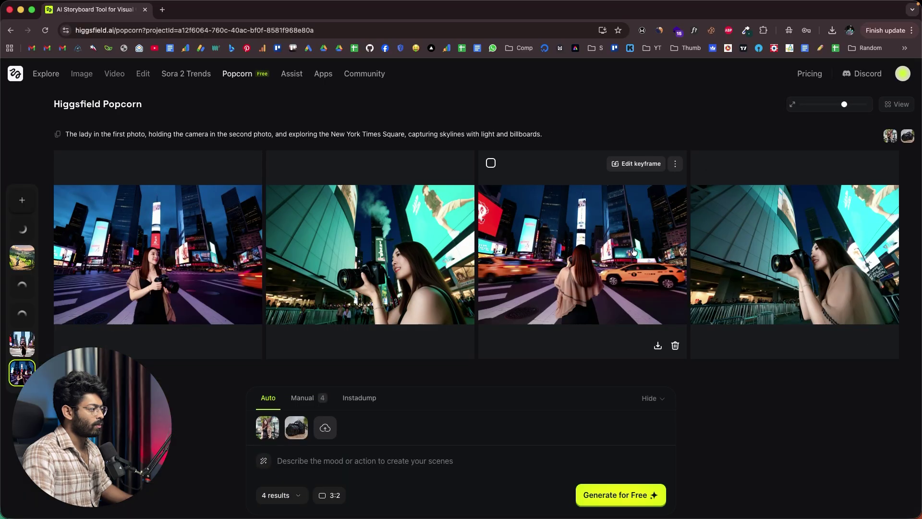
click(730, 234)
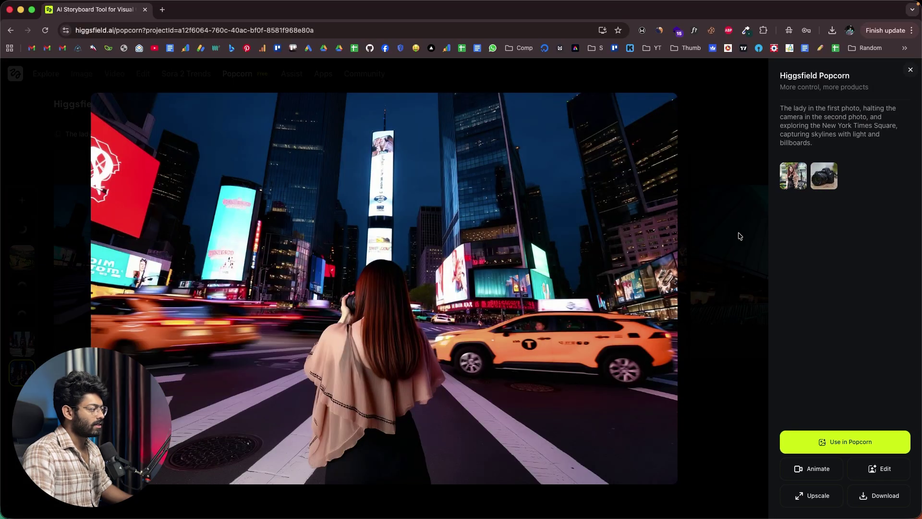
click(740, 236)
click(776, 235)
click(724, 228)
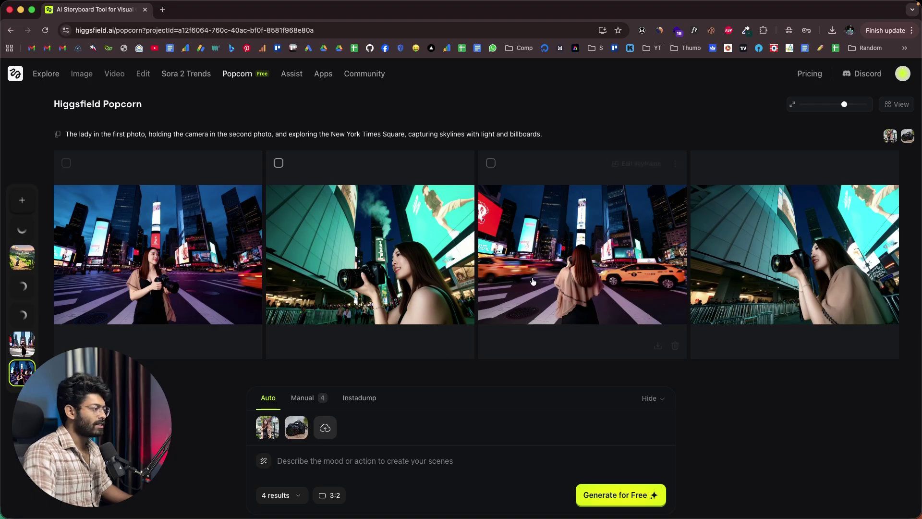
click(215, 211)
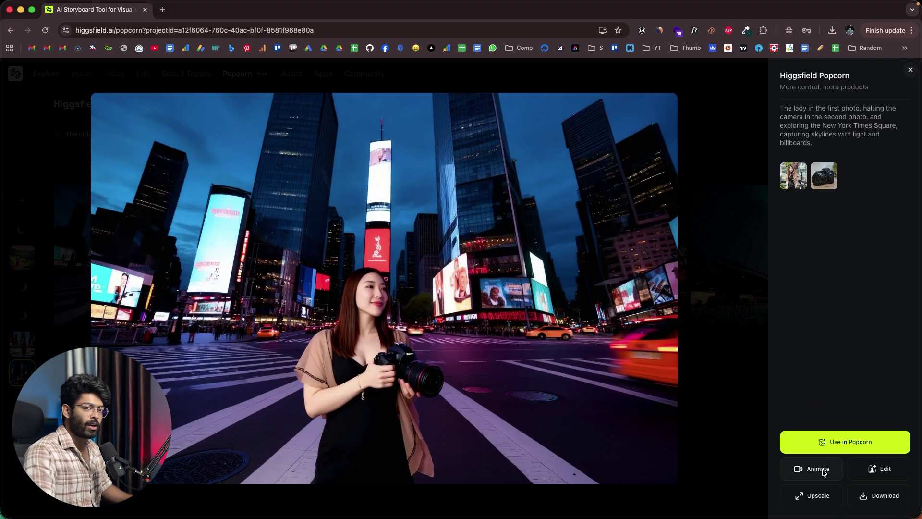
Step: Animate the first Times Square frame, browse the video model list, then go back to Popcorn
click(810, 475)
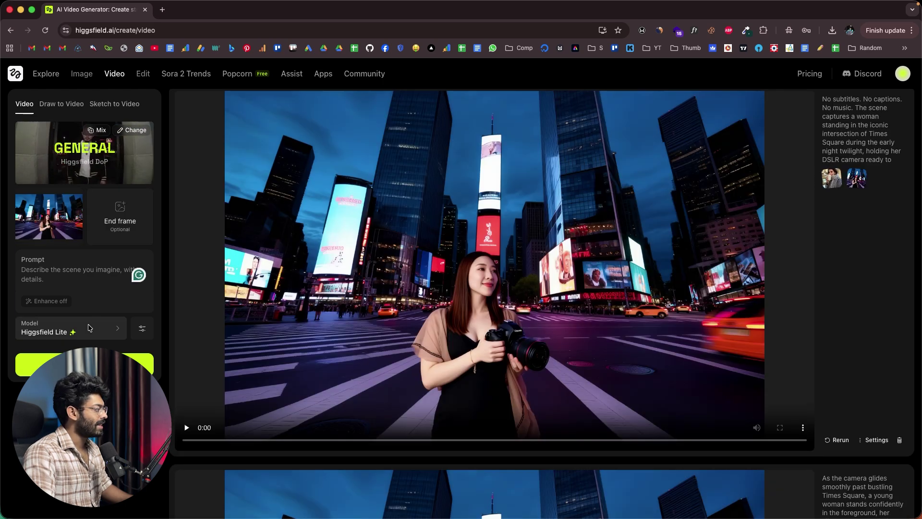
click(72, 329)
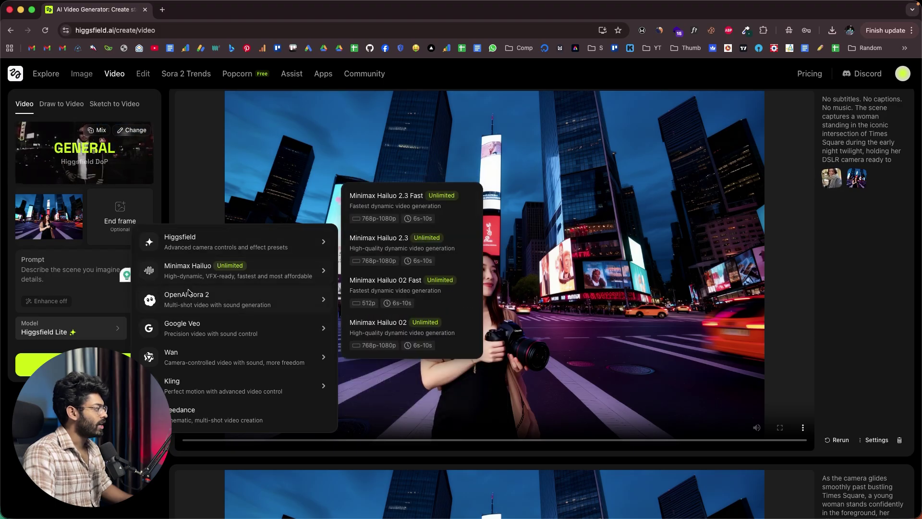
mouse_move(183, 300)
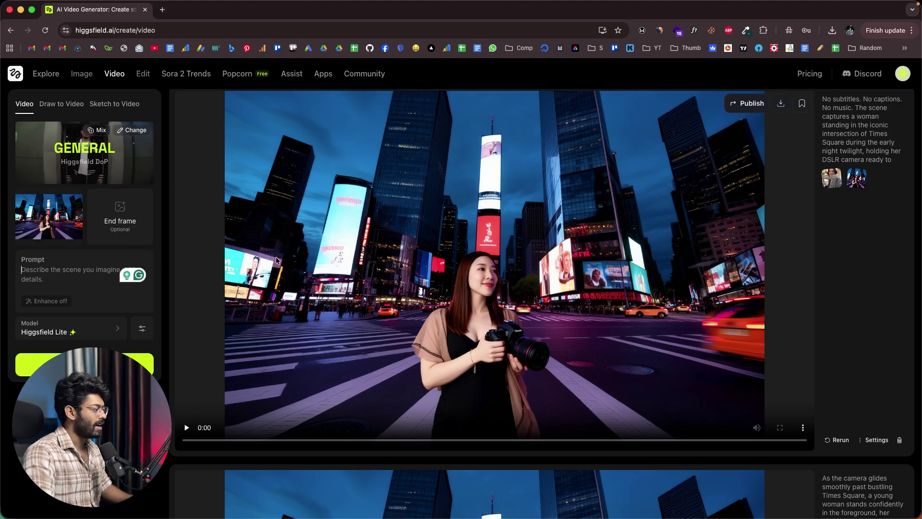
scroll(277, 260, down, 3)
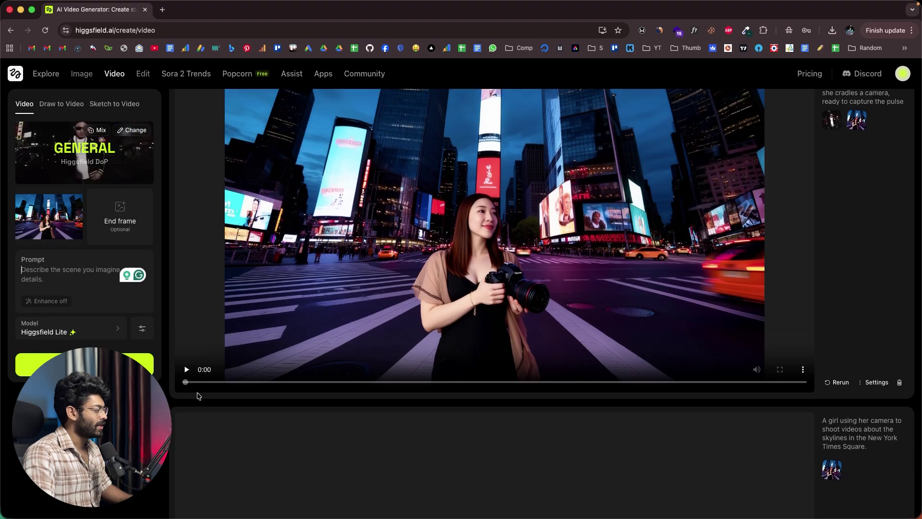
scroll(288, 345, up, 2)
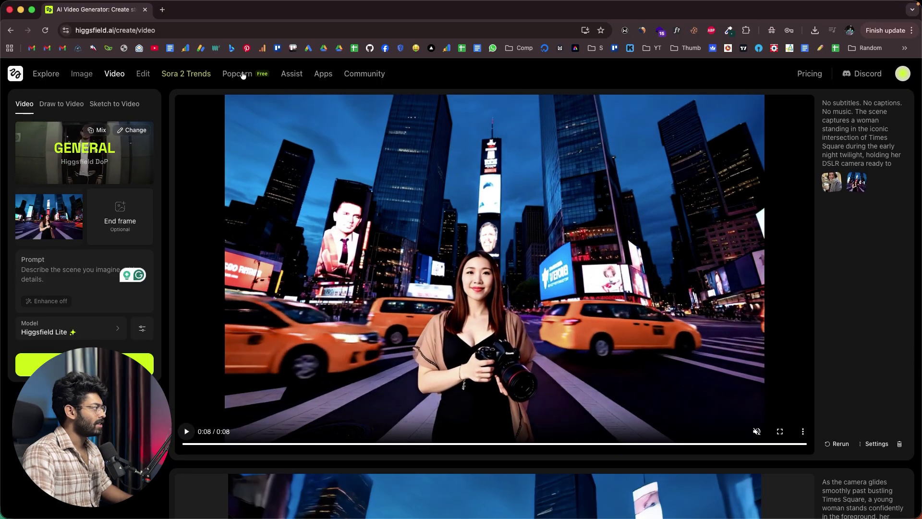
click(243, 75)
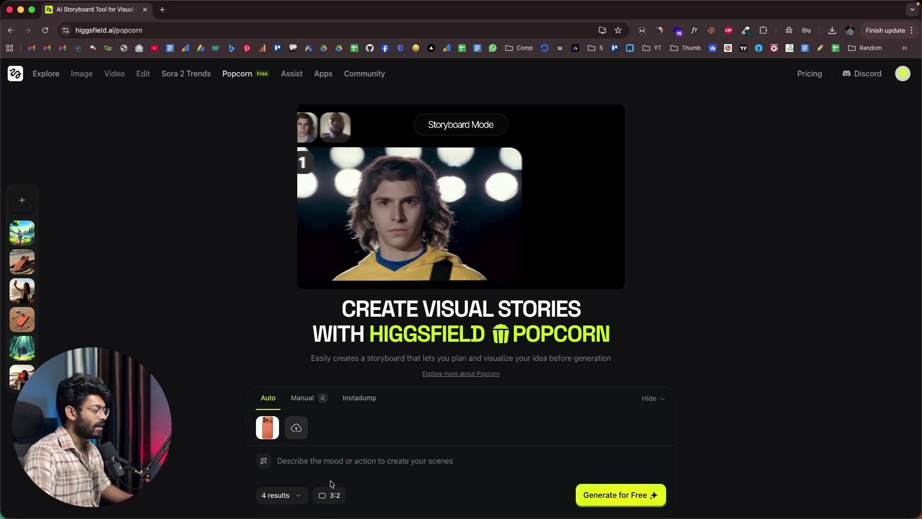
Step: Reopen the orange iPhone beach project from the left sidebar
click(22, 261)
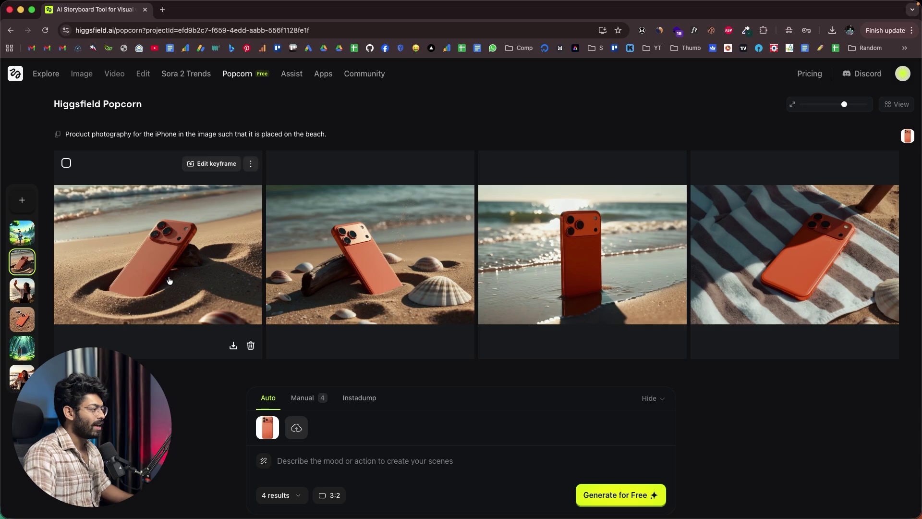